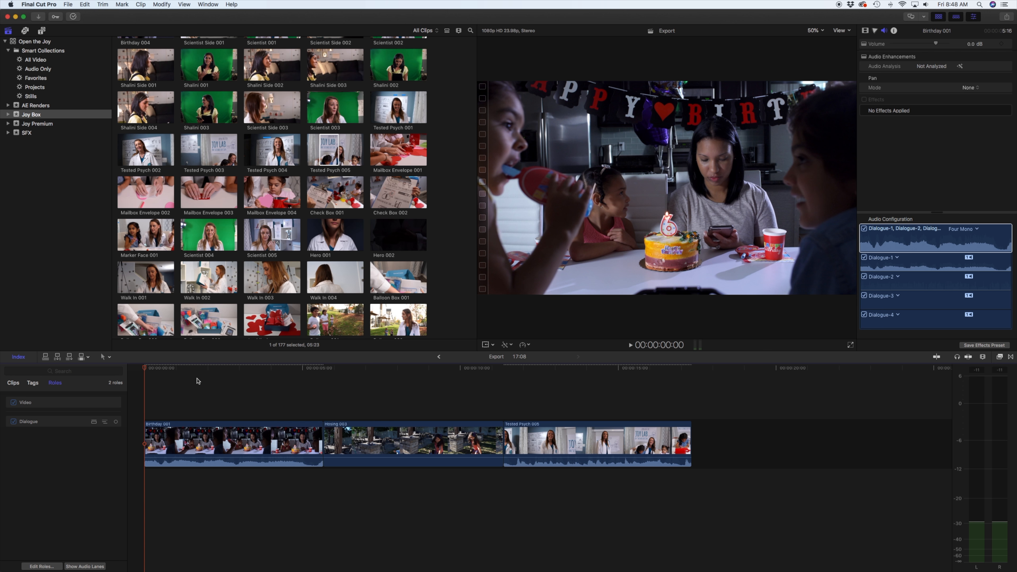
Review the Birthday 001 and Hosing 003 clips in the timeline and play part of Hosing 003
drag(225, 400, 591, 469)
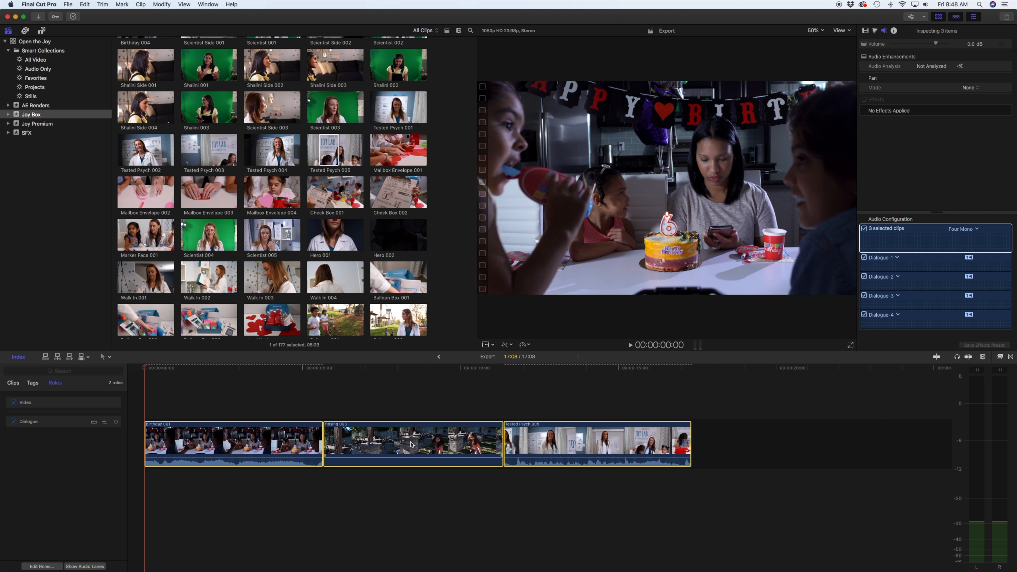
click(399, 401)
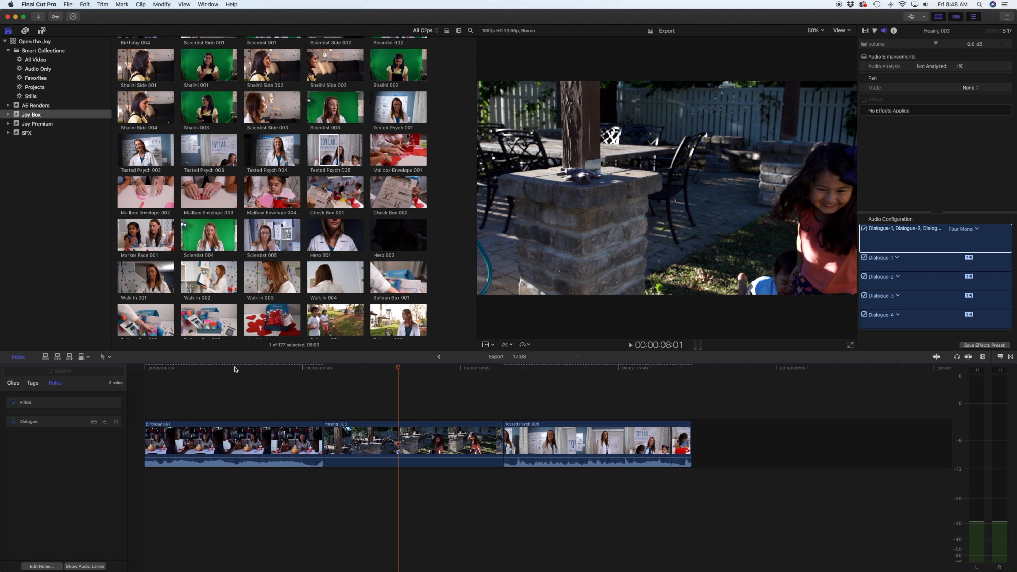
click(221, 368)
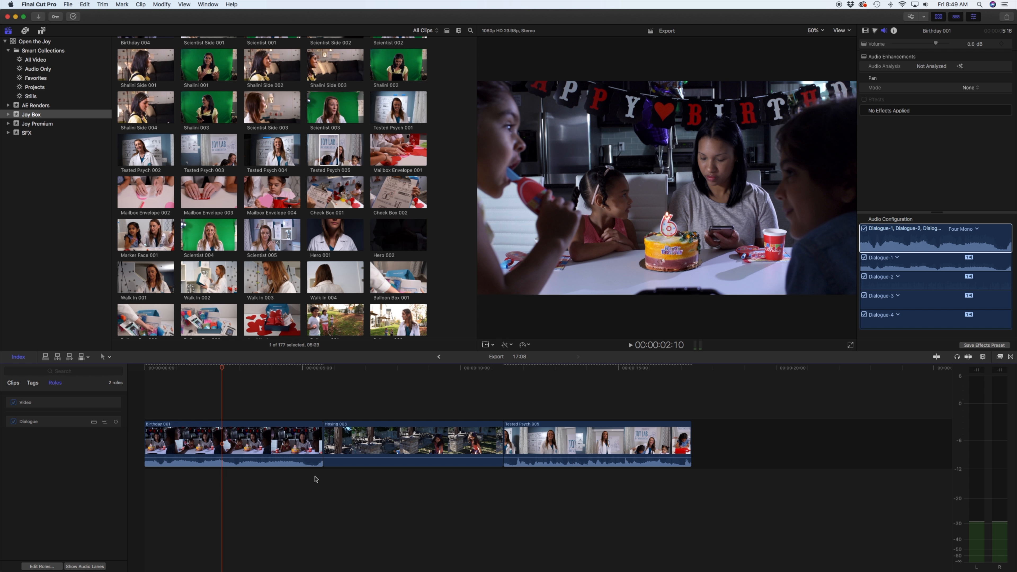
click(337, 368)
click(382, 368)
click(394, 436)
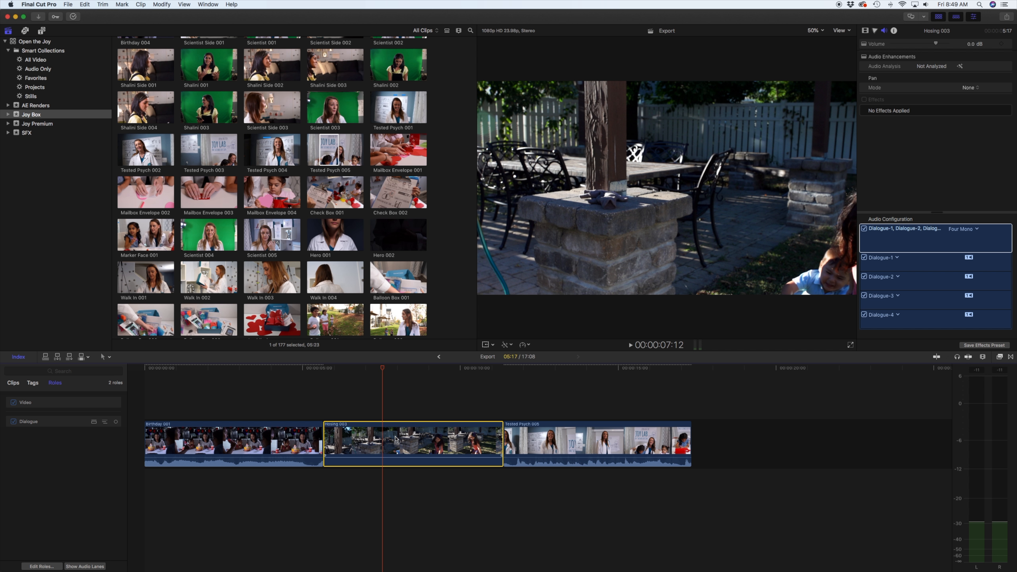
key(space)
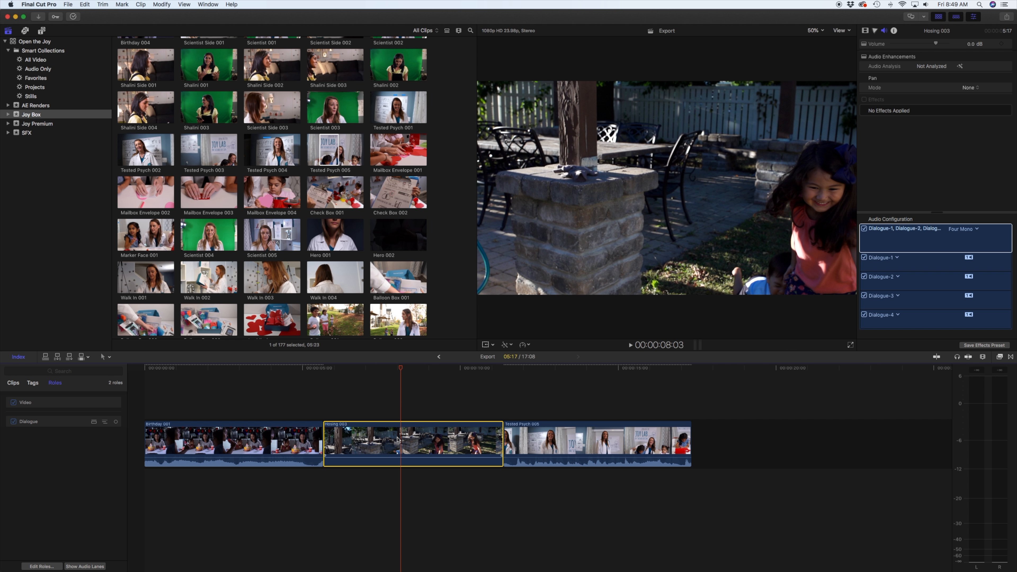
Expand the audio of the Birthday 001 clip so it sits separately below its video
click(309, 380)
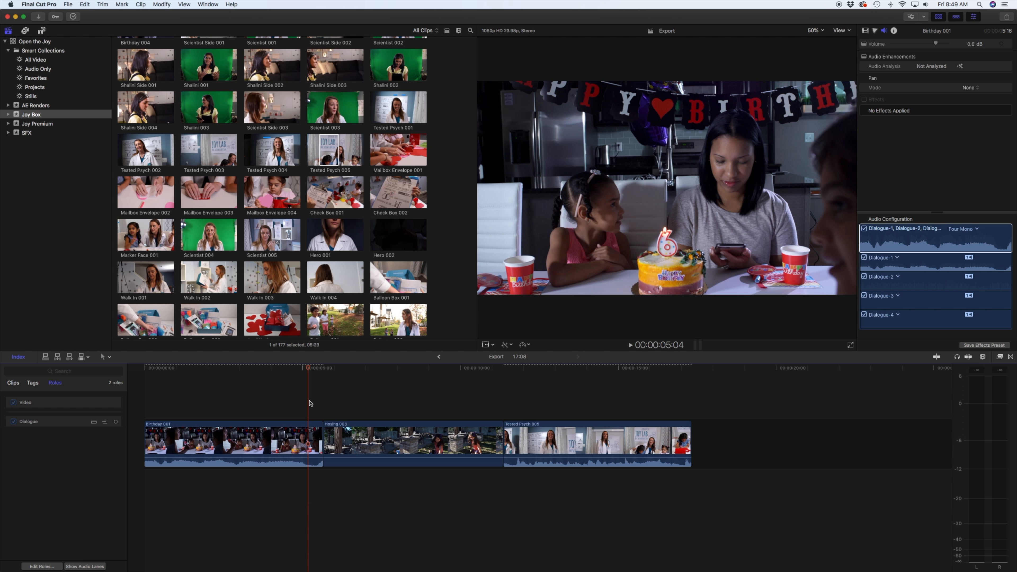
key(c)
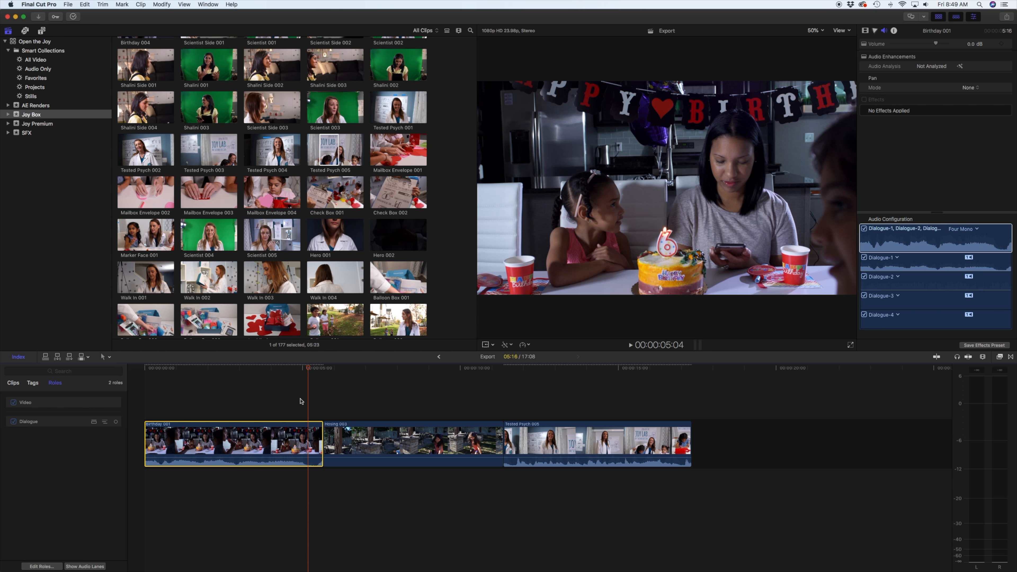
key(ctrl+s)
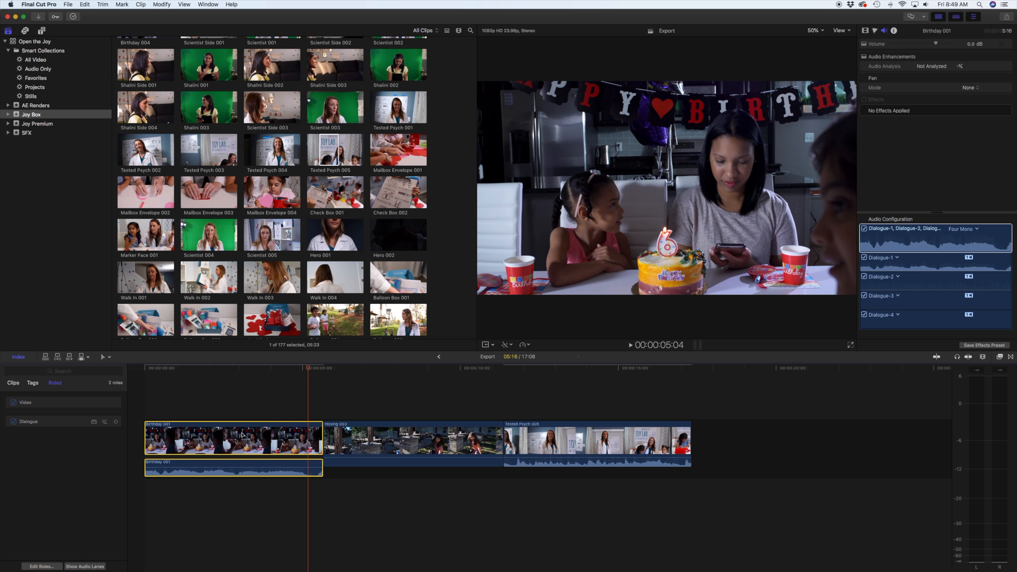
drag(243, 436, 308, 406)
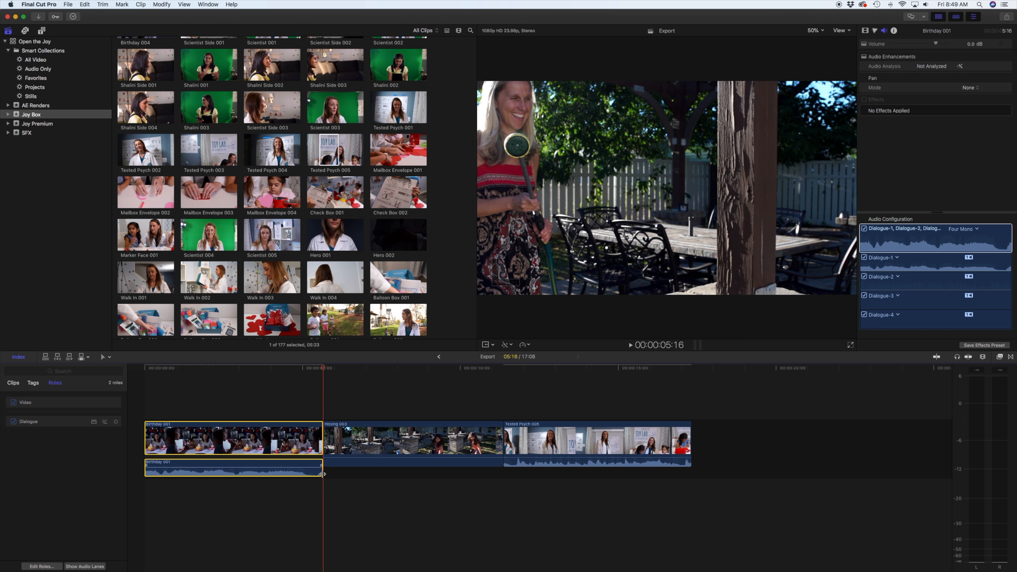
Try extending the end of the Birthday 001 audio beyond its video, and undo the trim
drag(324, 475, 341, 474)
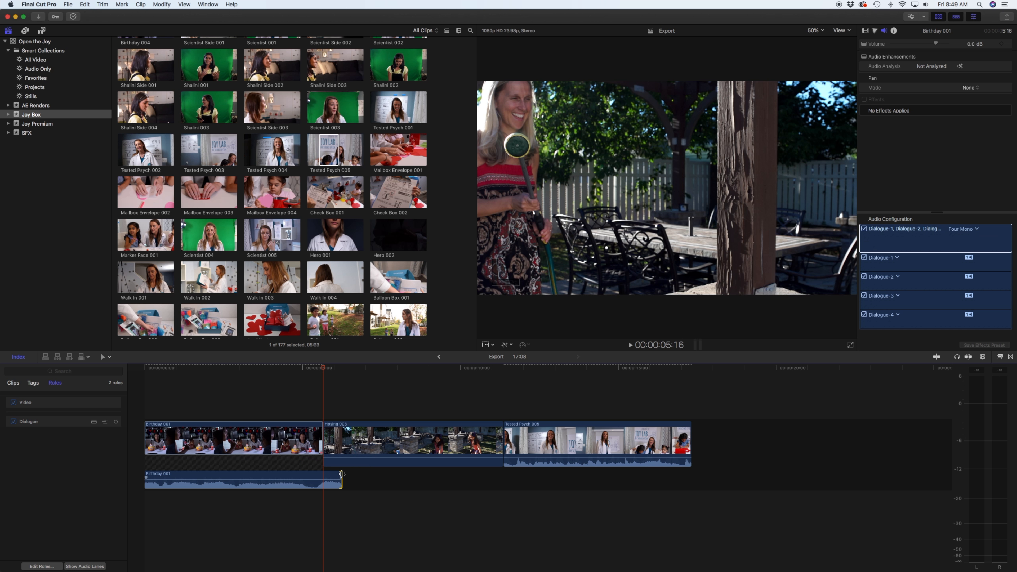
key(super+z)
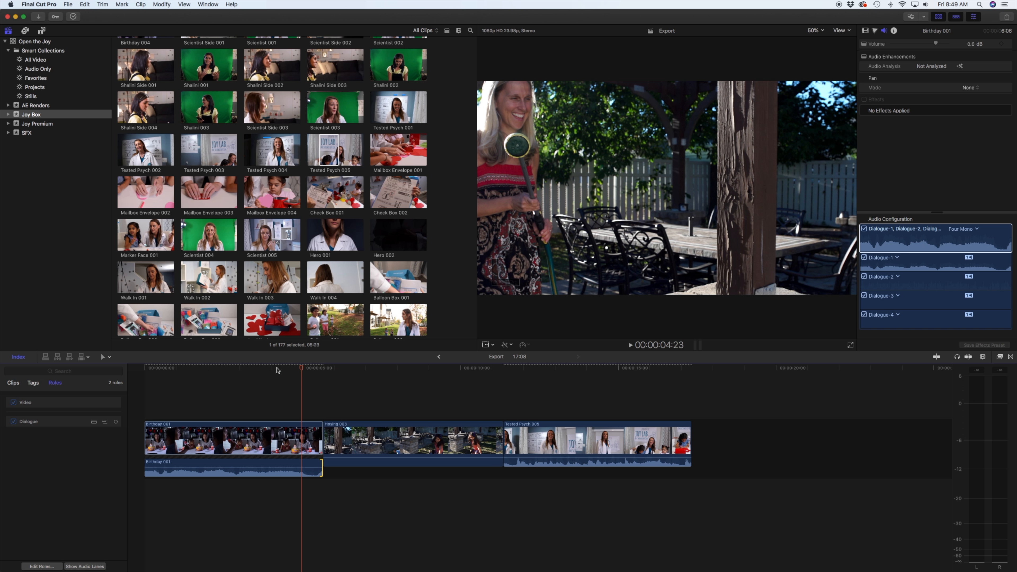
Expand the Hosing 003 audio and select the end edge of the Birthday 001 audio for trimming
click(248, 373)
click(317, 470)
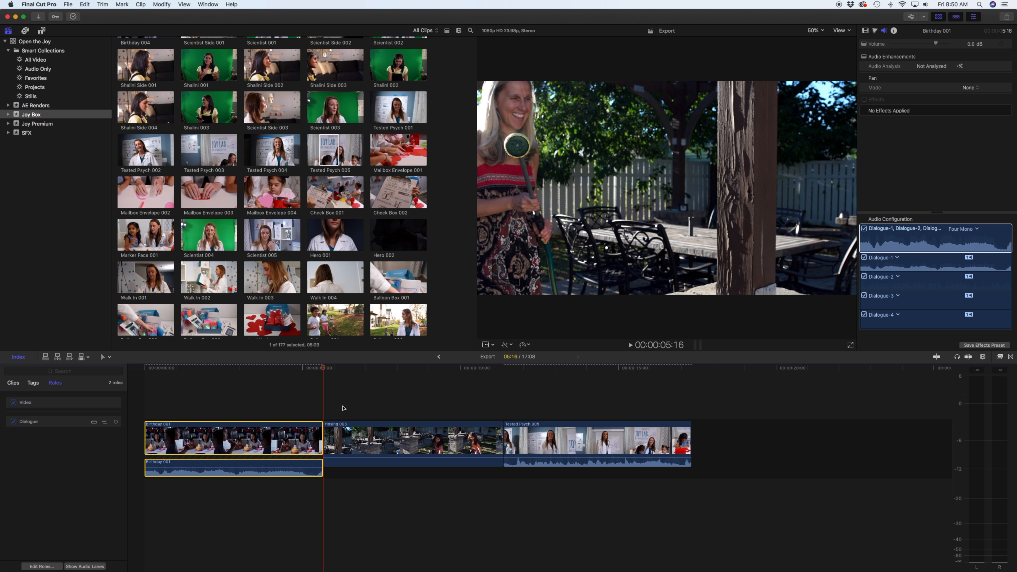
key(shift+bracketleft)
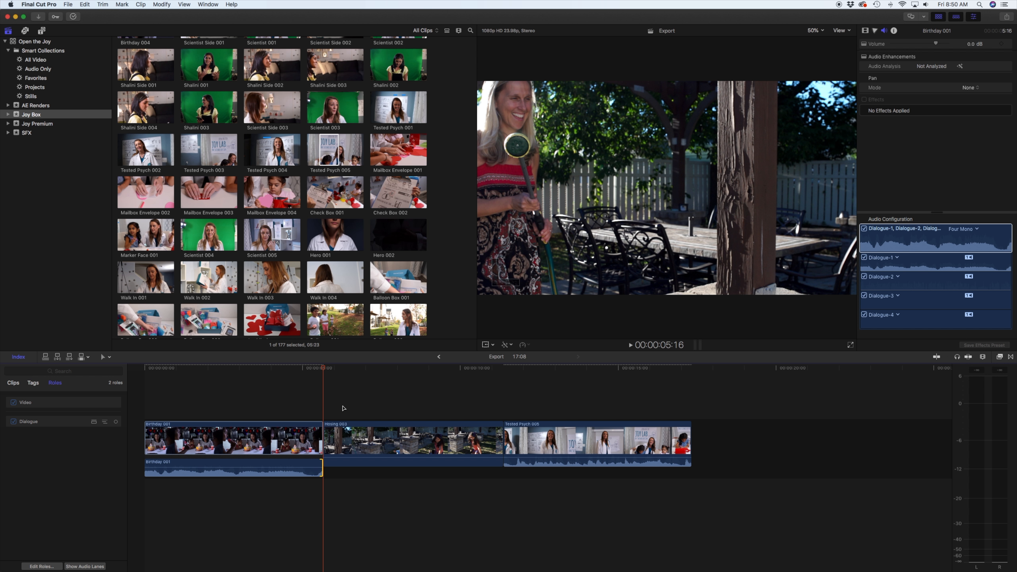
key(Home)
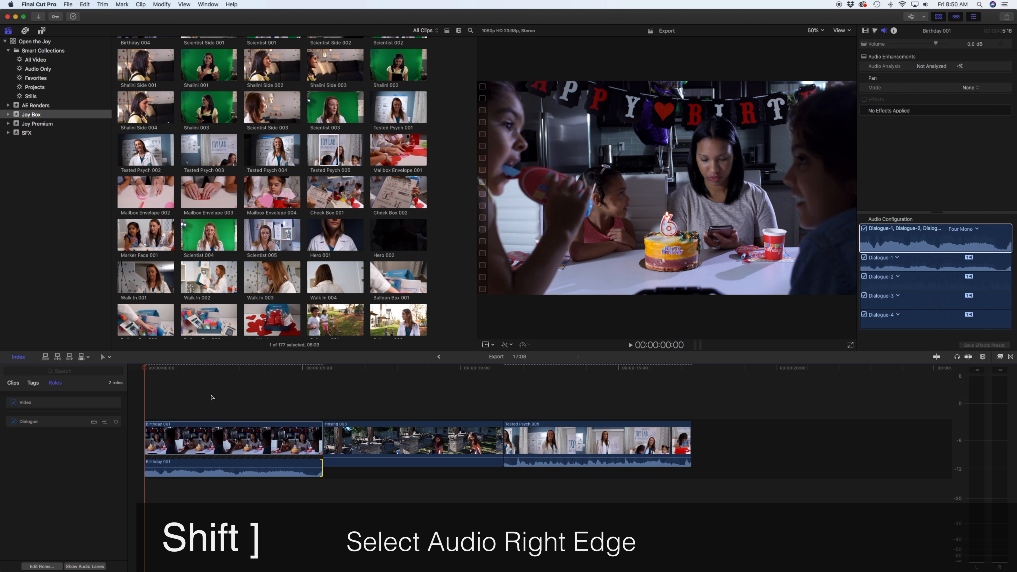
key(shift+])
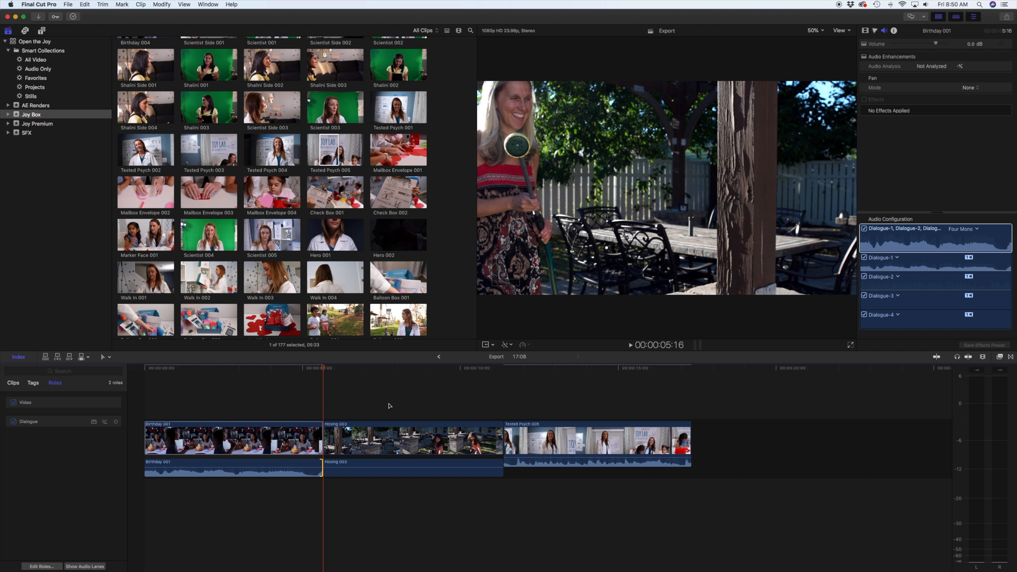
Extend the end of the Birthday 001 audio underneath Hosing 003, nudging by frames to about 00:00:06:21
key(period)
key(period)
key(period)
key(period)
key(period)
key(period)
key(period)
key(period)
key(period)
key(period)
key(period)
key(period)
key(period)
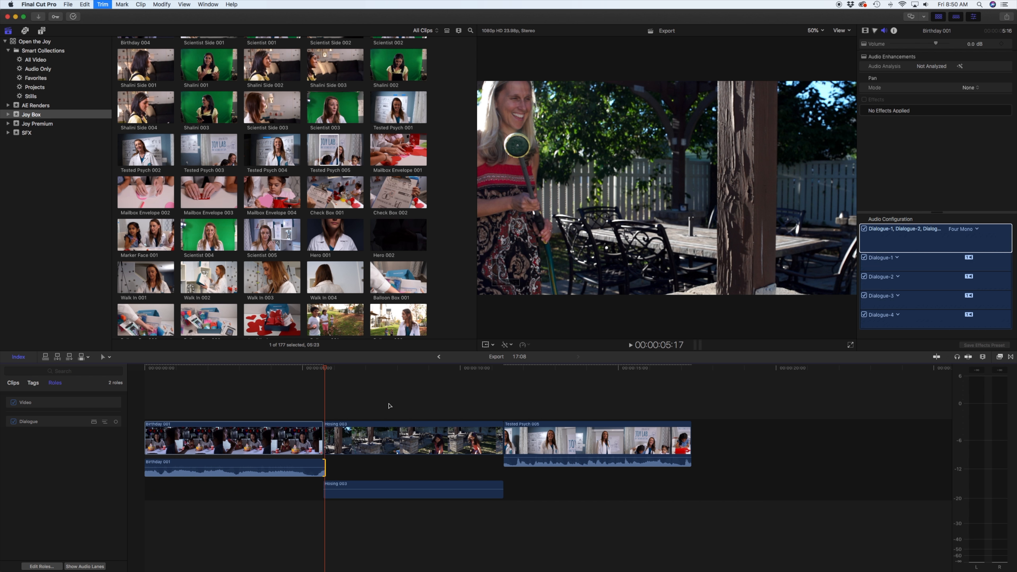
key(period)
key(period)
key(period)
key(period)
key(period)
key(period)
key(period)
key(period)
key(period)
key(period)
key(period)
key(period)
key(period)
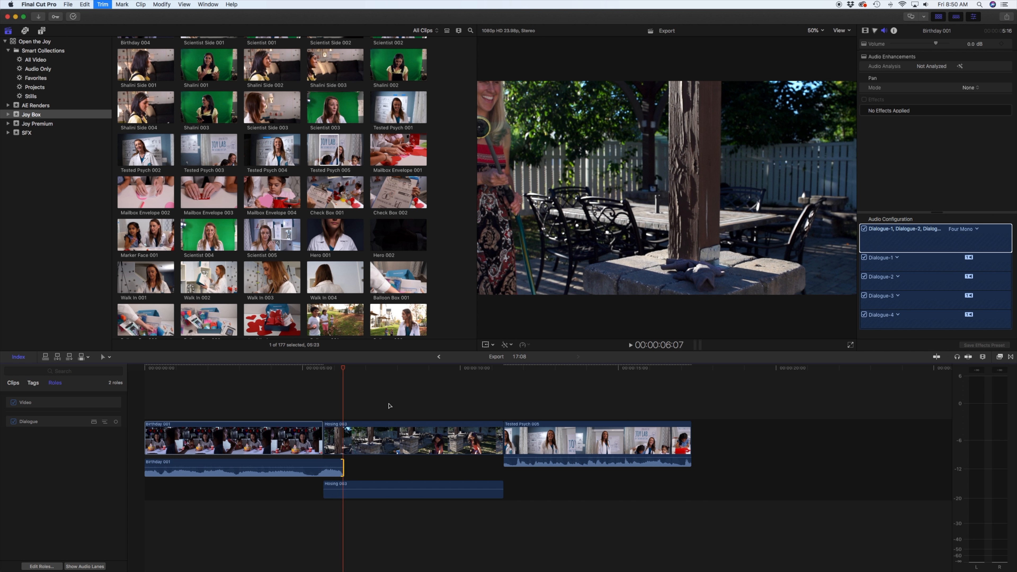
key(period)
key(period)
key(period)
key(period)
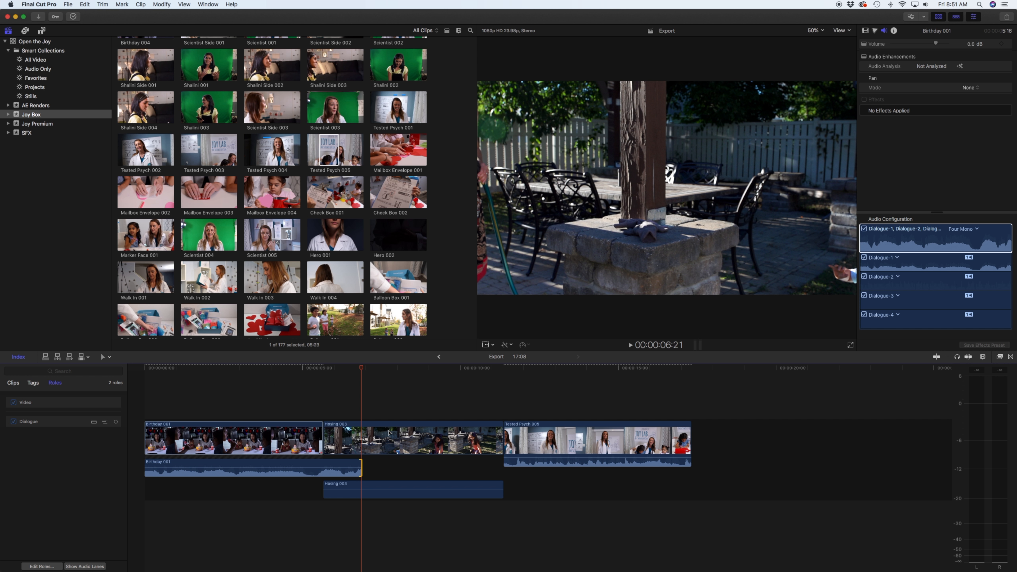
Trim the end of the Birthday 001 audio back by two frames to 00:00:06:19
key(super+equal)
key(super+equal)
key(super+equal)
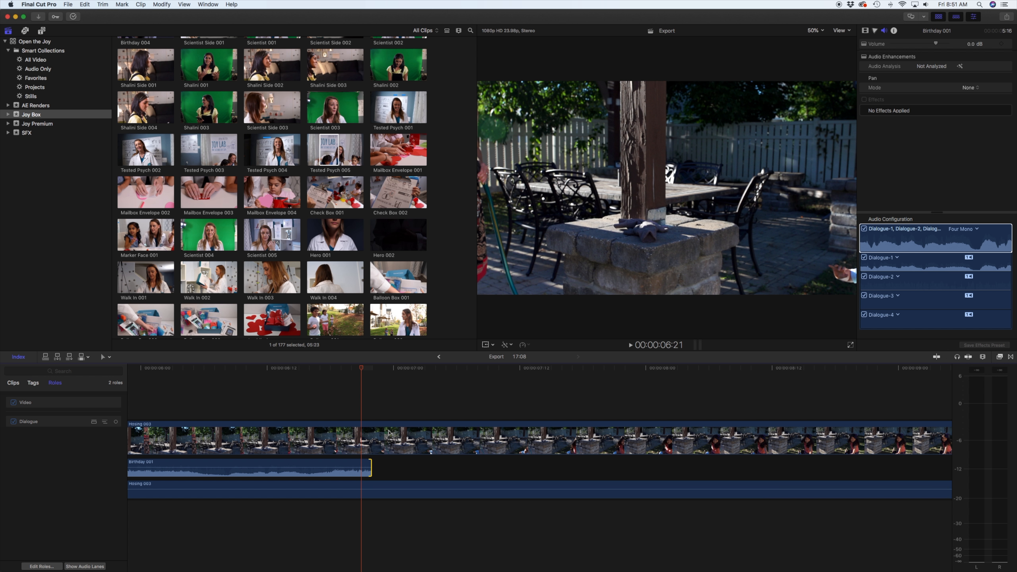
key(comma)
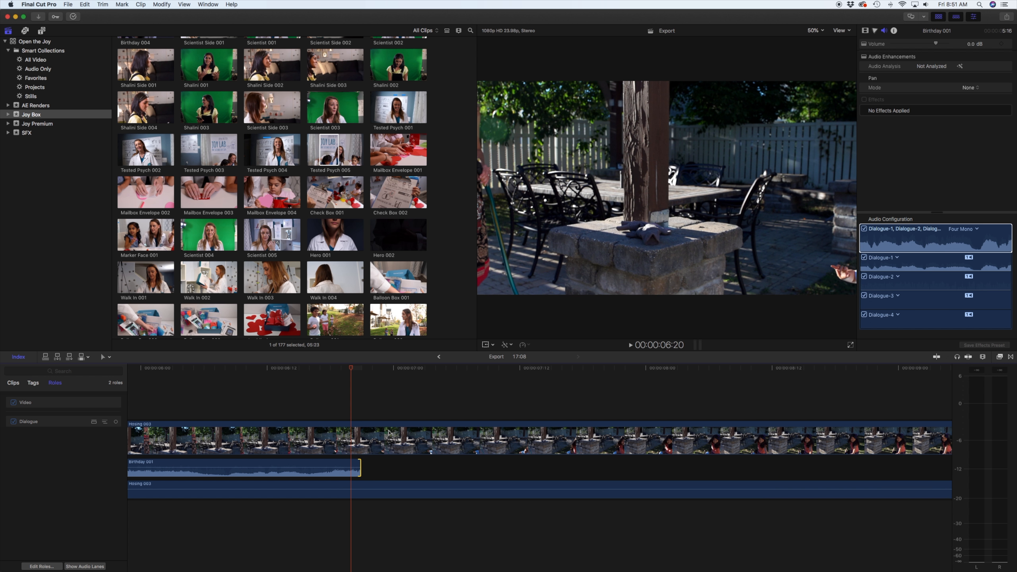
key(comma)
key(period)
key(comma)
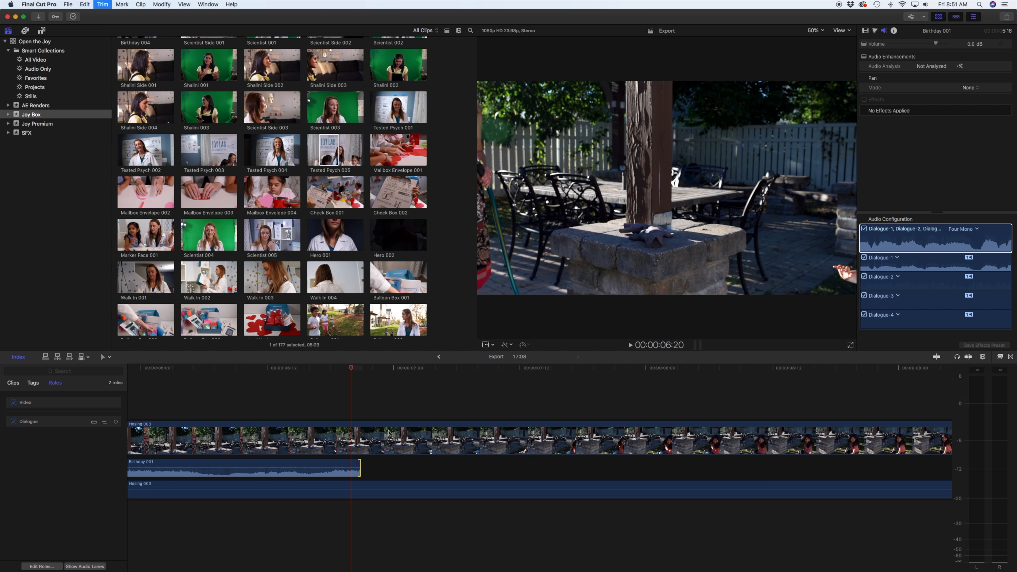
key(period)
key(comma)
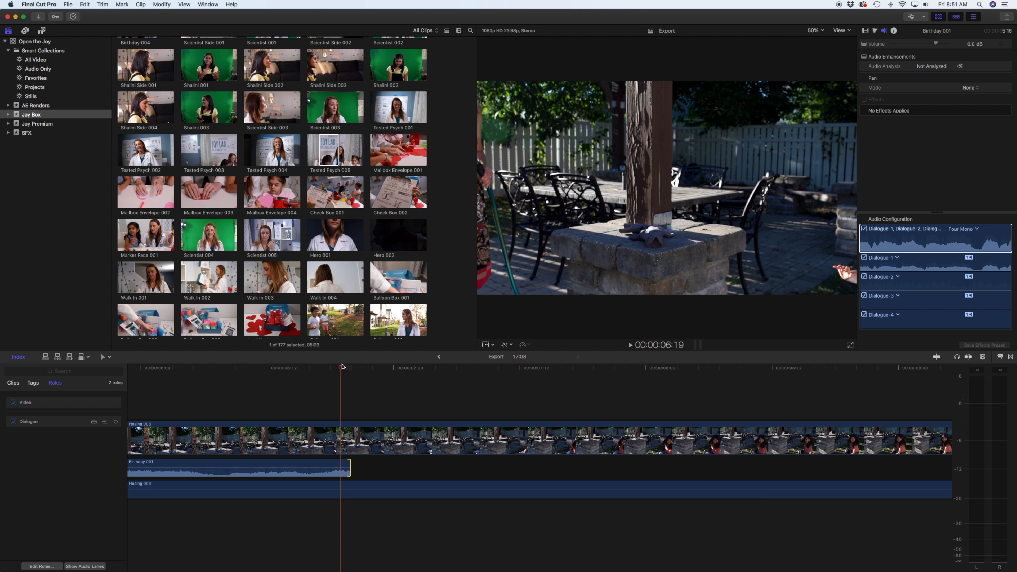
Fine-trim the end of the Birthday 001 audio earlier in single-subframe nudges
click(353, 368)
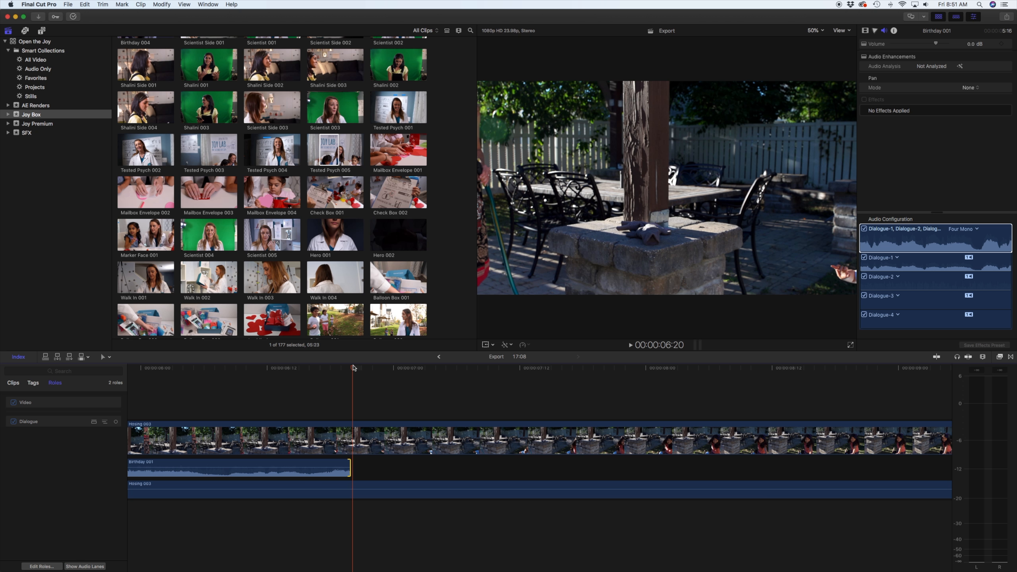
key(Left)
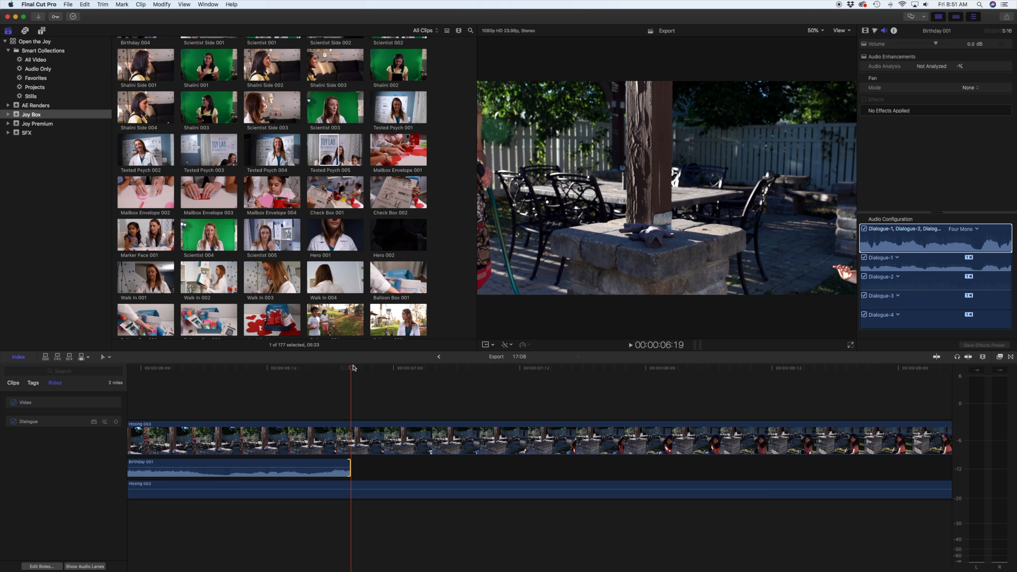
key(super+equal)
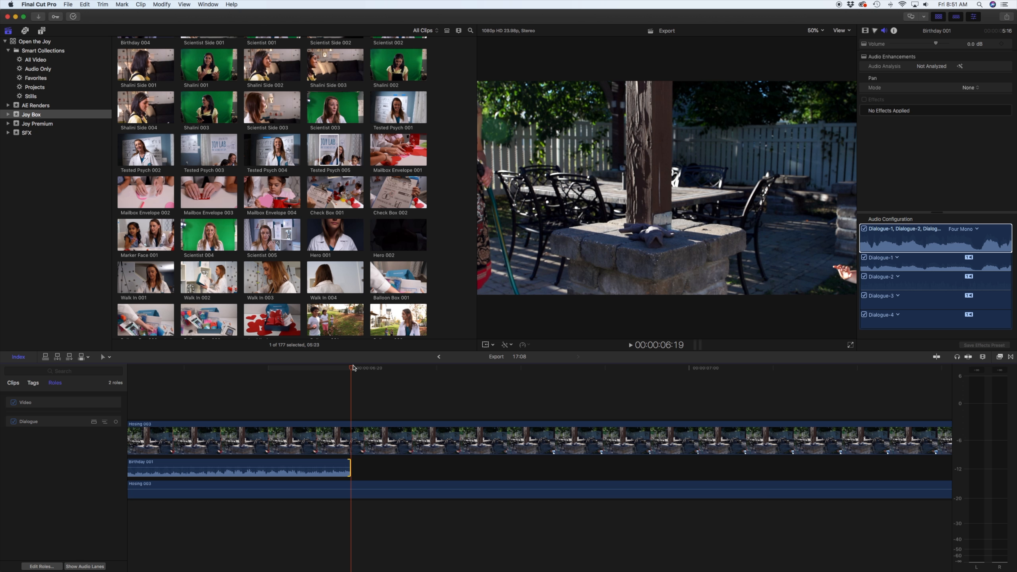
key(alt+comma)
key(alt+comma)
key(alt+comma)
key(alt+comma)
key(alt+comma)
key(alt+comma)
key(alt+comma)
key(alt+comma)
key(alt+comma)
key(alt+comma)
key(alt+comma)
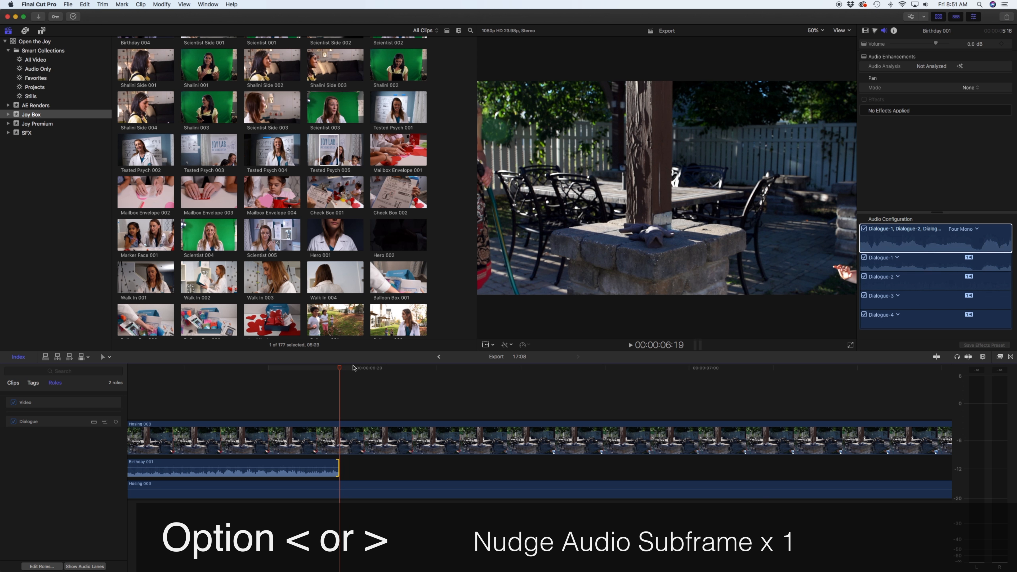
key(alt+comma)
key(alt+comma)
key(alt+comma)
key(alt+comma)
key(alt+comma)
key(alt+comma)
key(alt+comma)
key(alt+comma)
key(alt+comma)
key(alt+comma)
key(alt+comma)
key(alt+comma)
key(alt+comma)
key(alt+comma)
key(alt+comma)
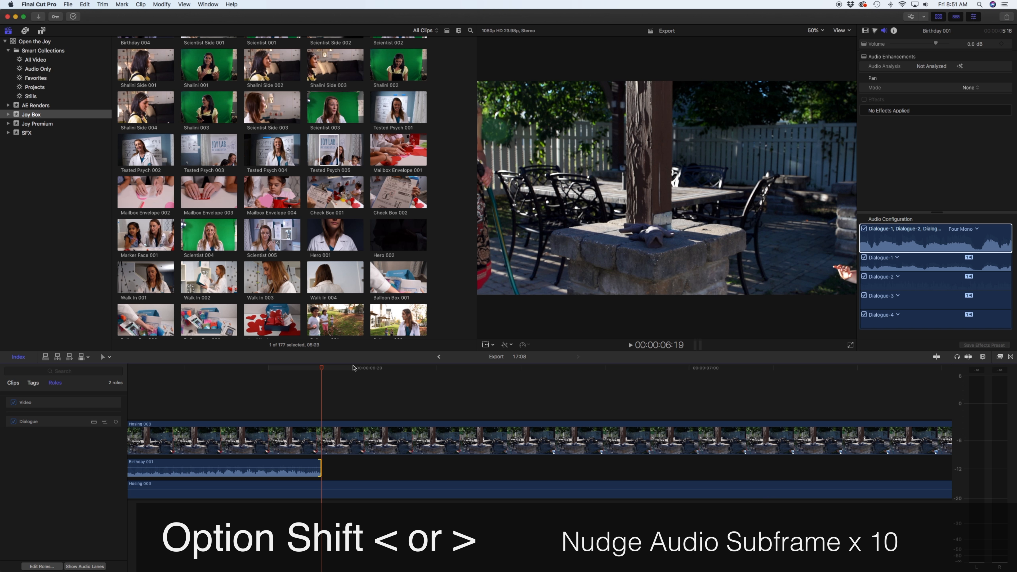
Shorten the end of the Birthday 001 audio further in ten-subframe nudges
key(alt+shift+comma)
key(alt+shift+comma)
key(alt+shift+comma)
key(alt+shift+comma)
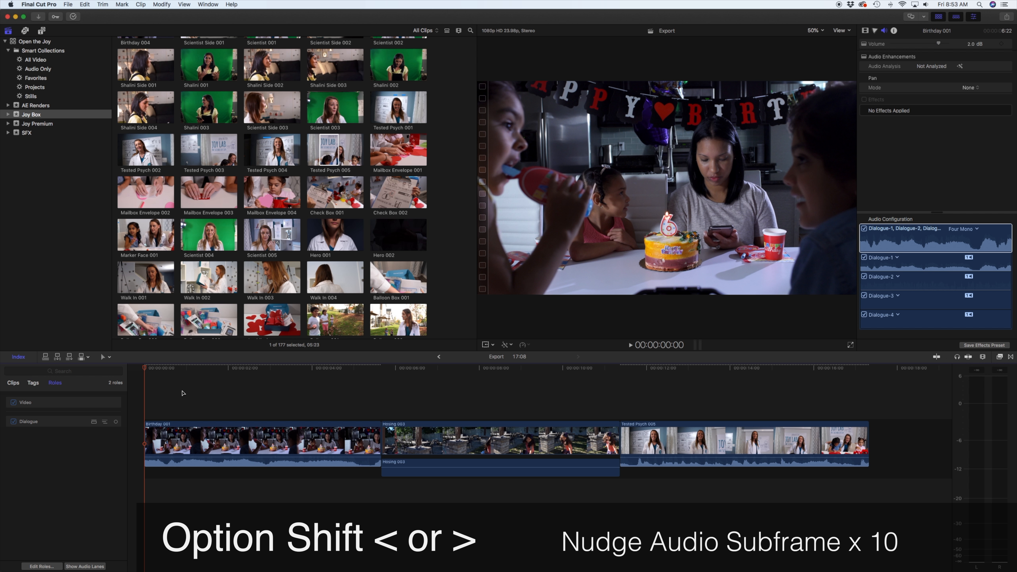
Lower the volume of the Birthday 001 clip by 2 dB to 0.0 dB
mouse_move(190, 456)
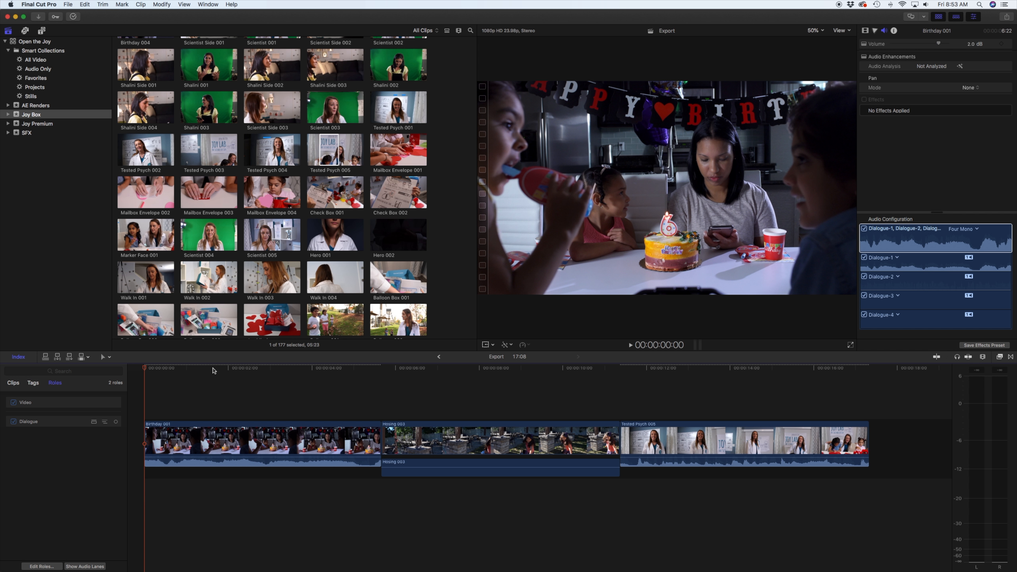
key(c)
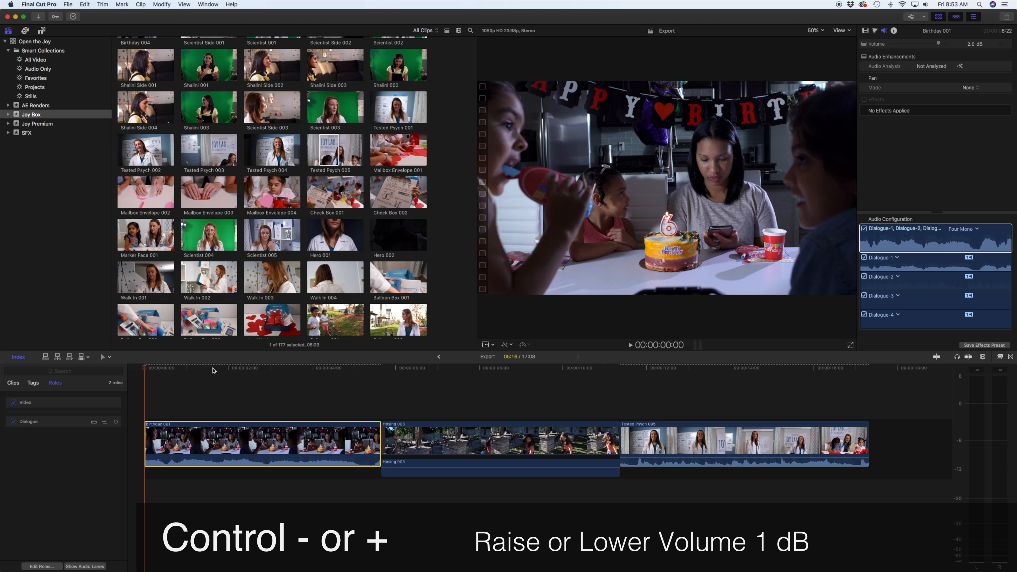
key(ctrl+minus)
key(ctrl+minus)
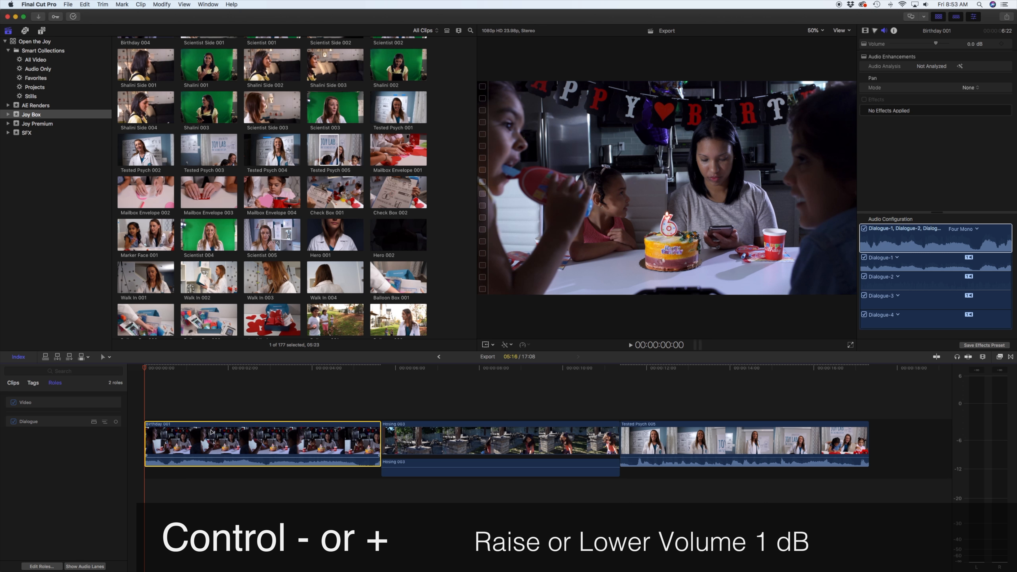
drag(209, 457, 209, 458)
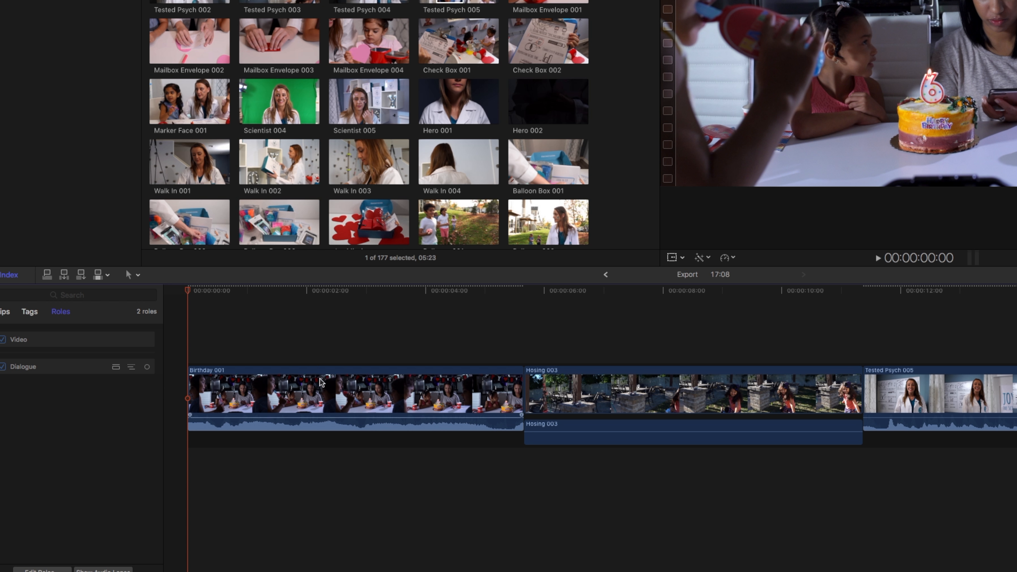
Place an audio keyframe on the volume line of Birthday 001 at about 00:00:01:14
click(301, 292)
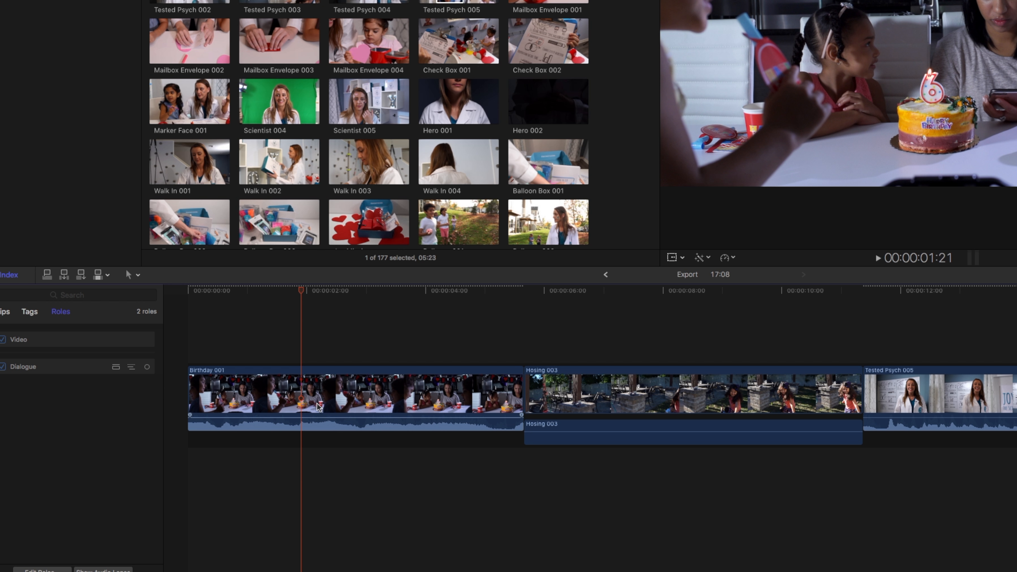
drag(277, 291, 280, 290)
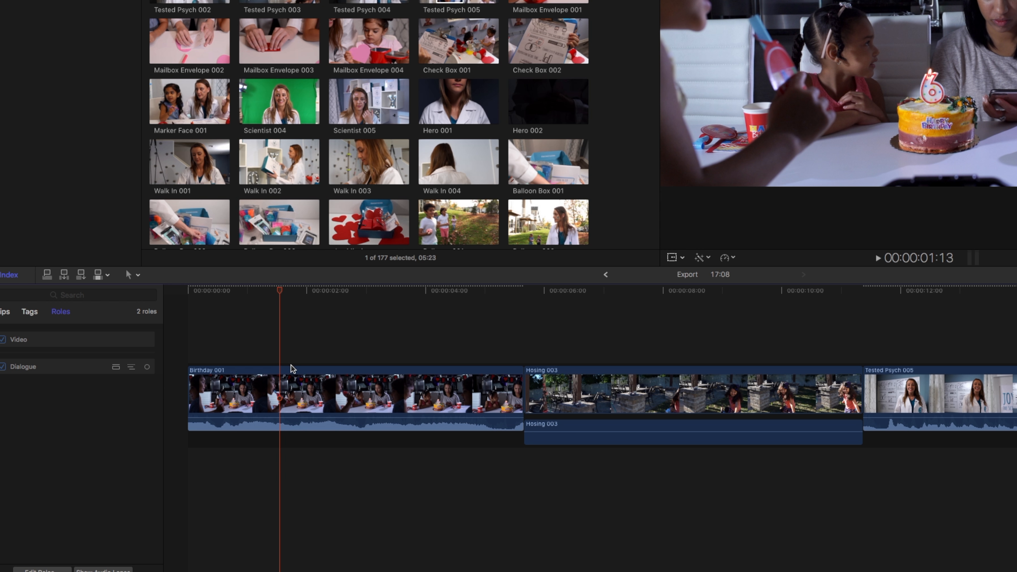
alt+click(283, 417)
alt+click(284, 419)
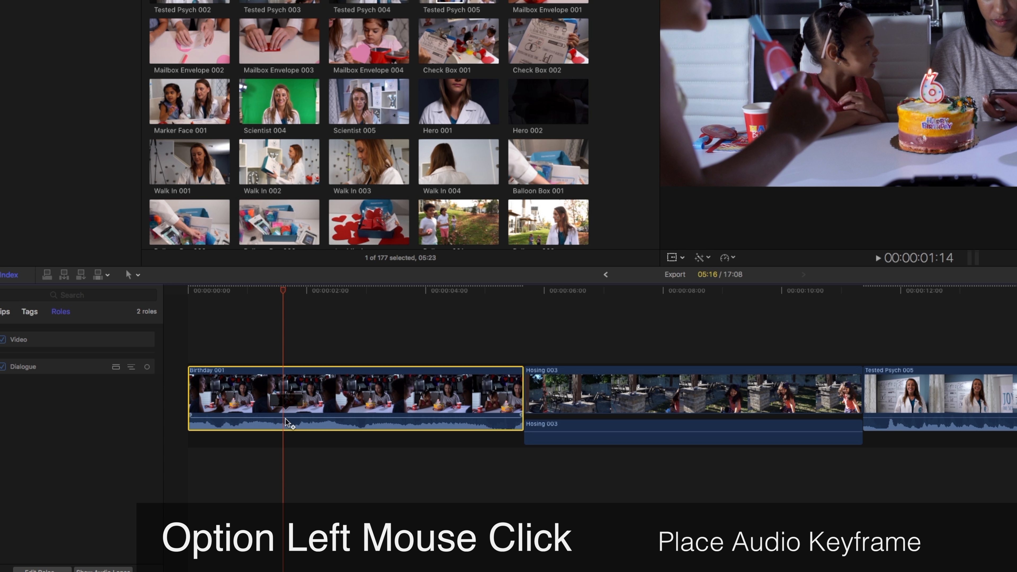
Place three more audio keyframes along the volume line of Birthday 001, one near the first keyframe and two further along
alt+click(294, 418)
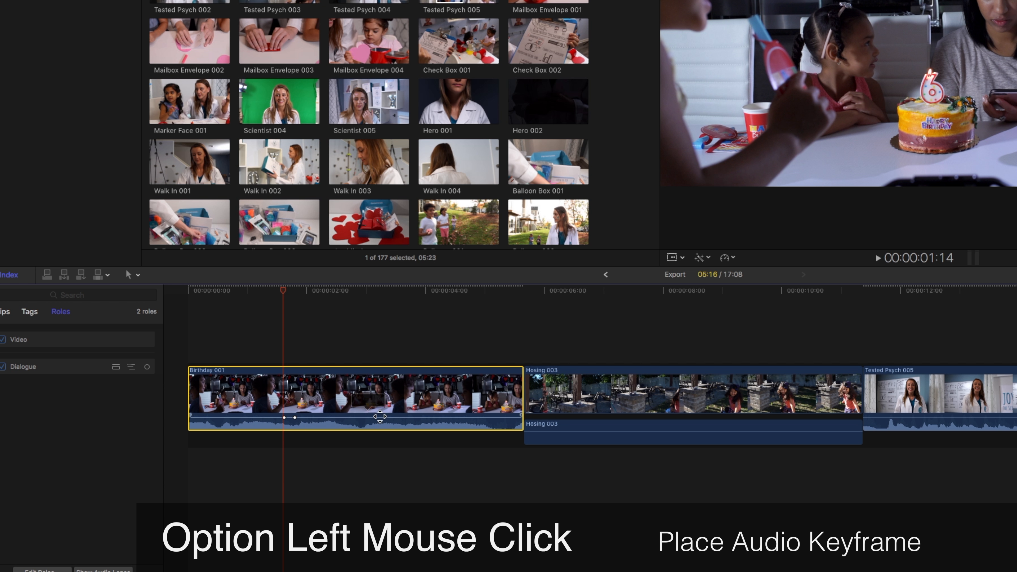
alt+click(350, 418)
alt+click(365, 417)
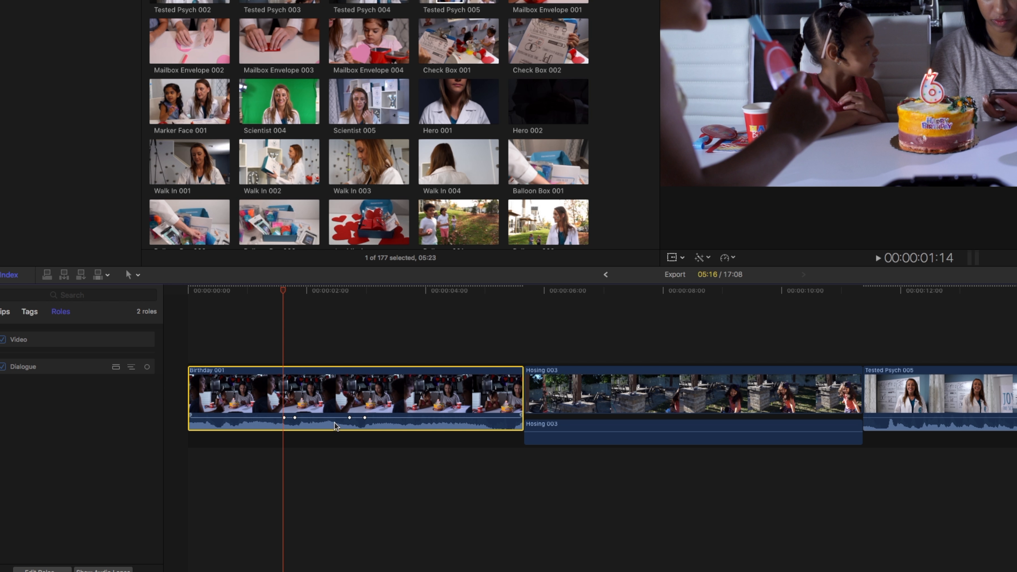
Select the volume segment between the two inner keyframes of Birthday 001 and nudge its level down and up
click(327, 418)
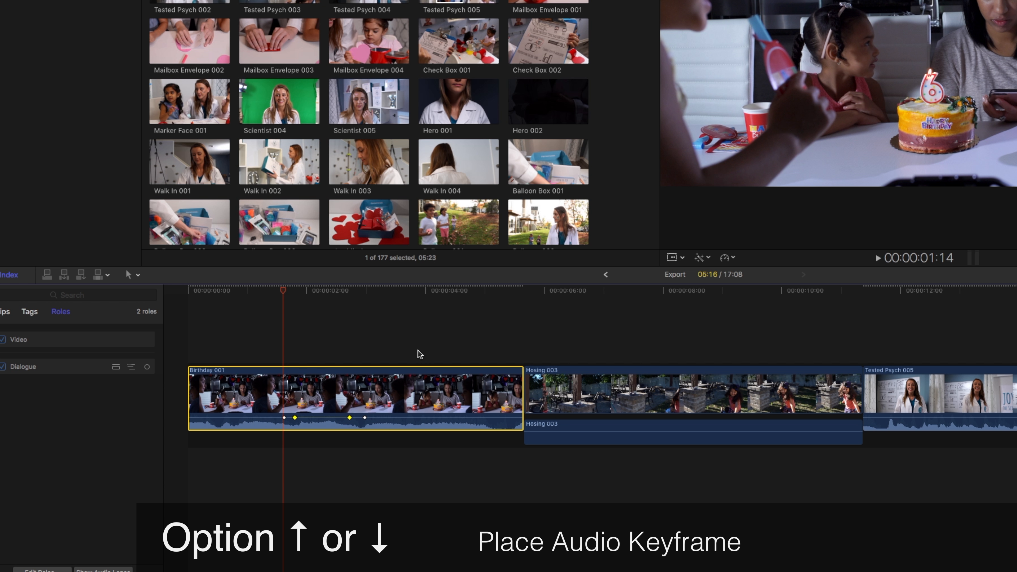
key(alt+Down)
key(alt+Down)
key(alt+Down)
key(alt+Up)
key(alt+Up)
key(alt+Up)
key(alt+Up)
key(alt+Up)
key(alt+Down)
key(alt+Down)
key(alt+Down)
key(alt+Up)
key(alt+Up)
key(alt+Up)
Delete all four audio keyframes from the Birthday 001 volume line
super+click(284, 417)
super+click(364, 418)
right_click(365, 418)
click(365, 427)
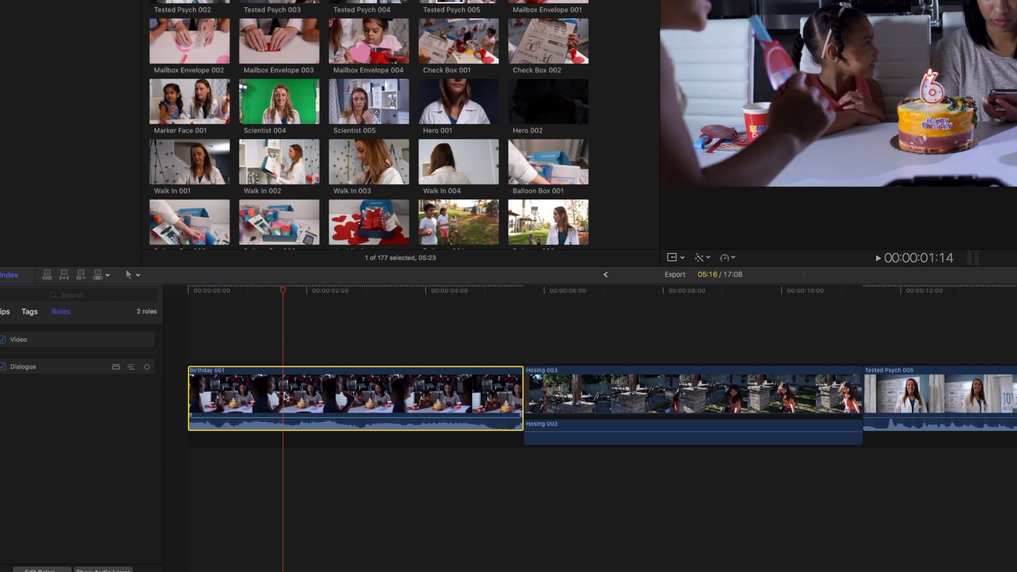
Play Birthday 001 from the start of the timeline and place four audio keyframes during playback between about 1.5 and 3 seconds
drag(279, 291, 146, 293)
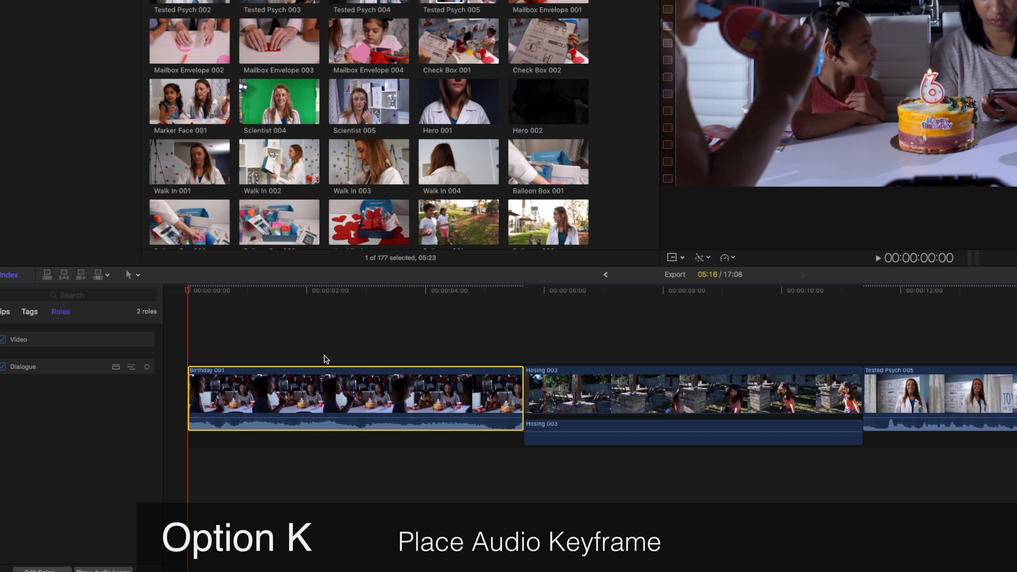
key(space)
key(alt+k)
key(alt+k)
key(alt+k)
key(alt+k)
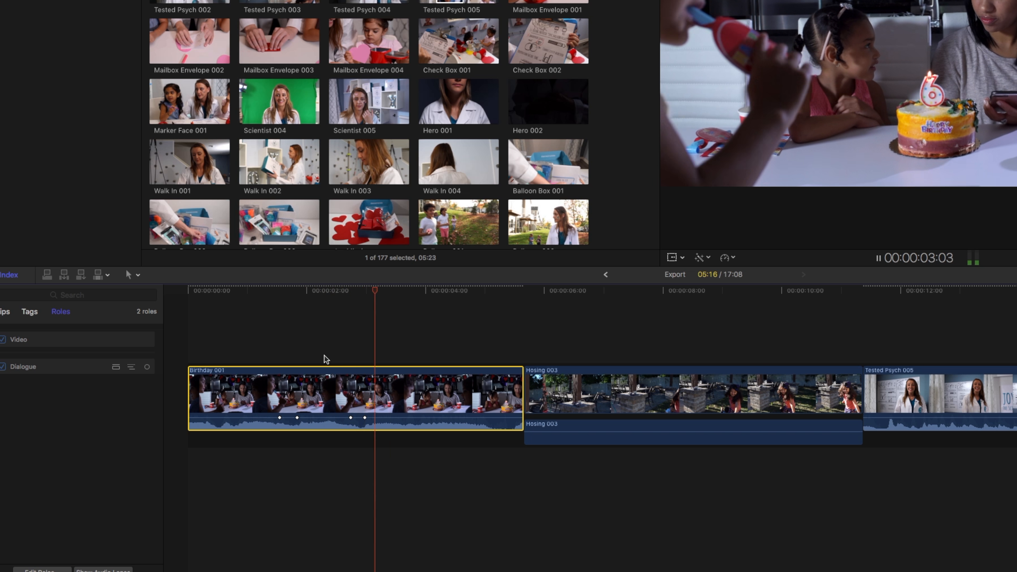
key(space)
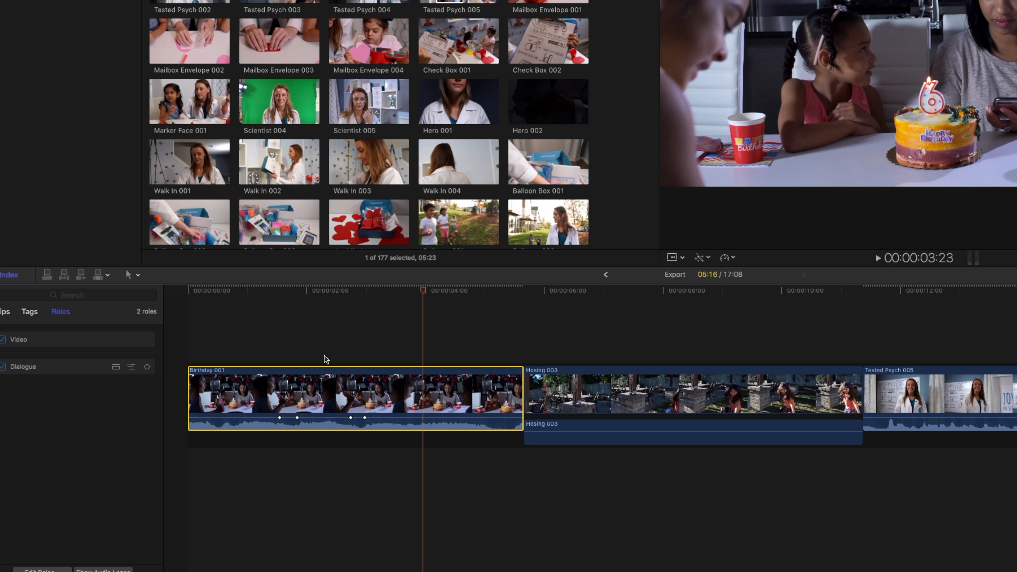
Lower the volume segment between the two inner keyframes of Birthday 001 to -6.0 dB
click(327, 418)
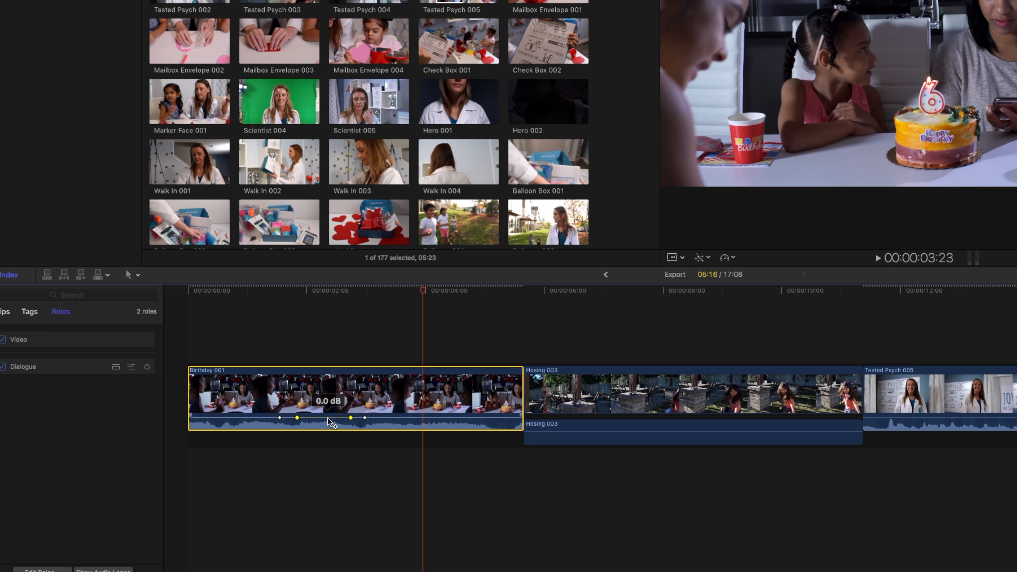
drag(328, 418, 327, 419)
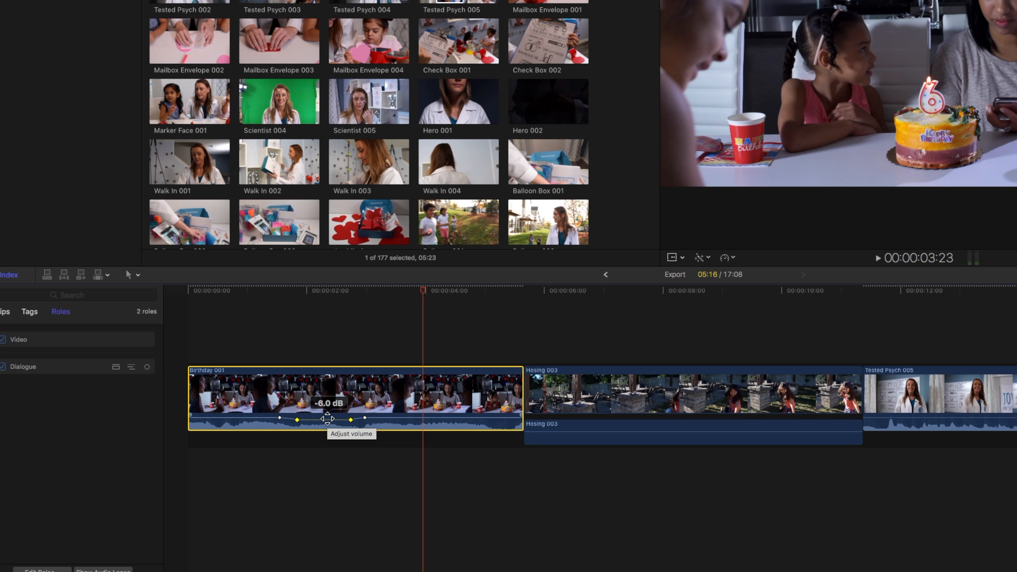
Select the keyframes placed during playback on Birthday 001 and delete them
click(279, 418)
shift+click(364, 418)
right_click(365, 418)
click(388, 426)
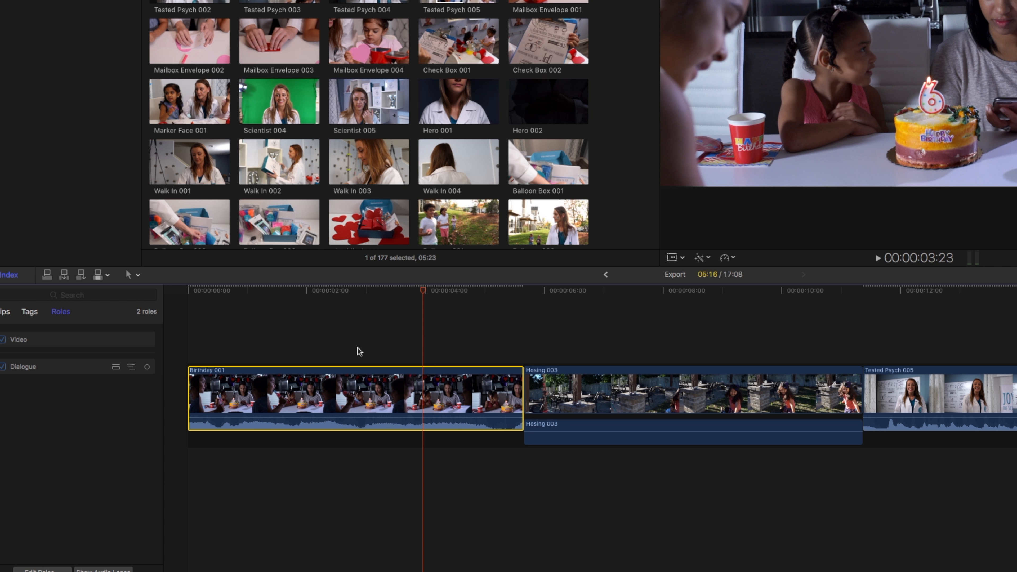
Select a 01:04 range in the middle of Birthday 001 and adjust only that range's volume up and down in small steps
click(368, 341)
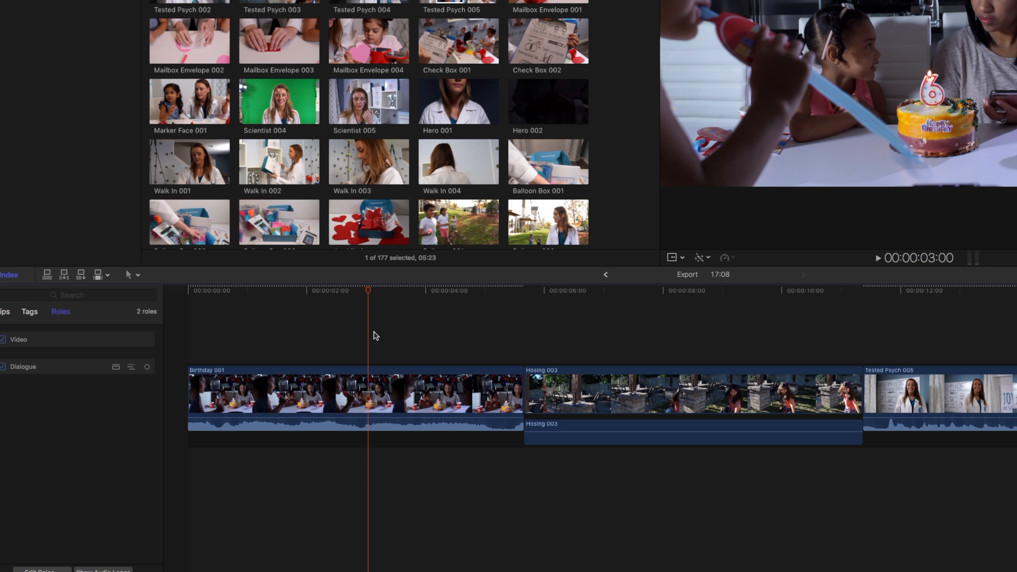
key(r)
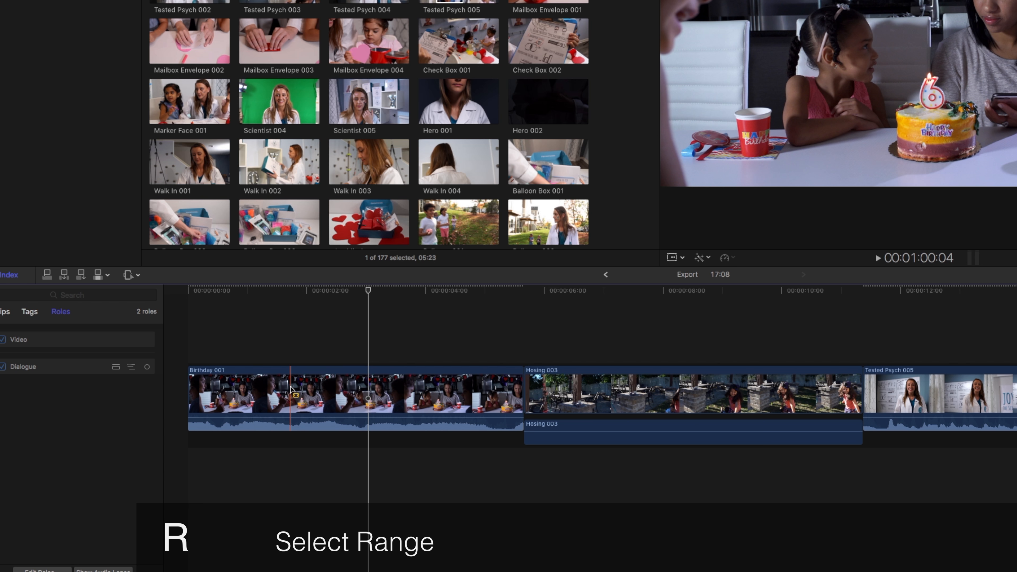
drag(291, 388, 359, 391)
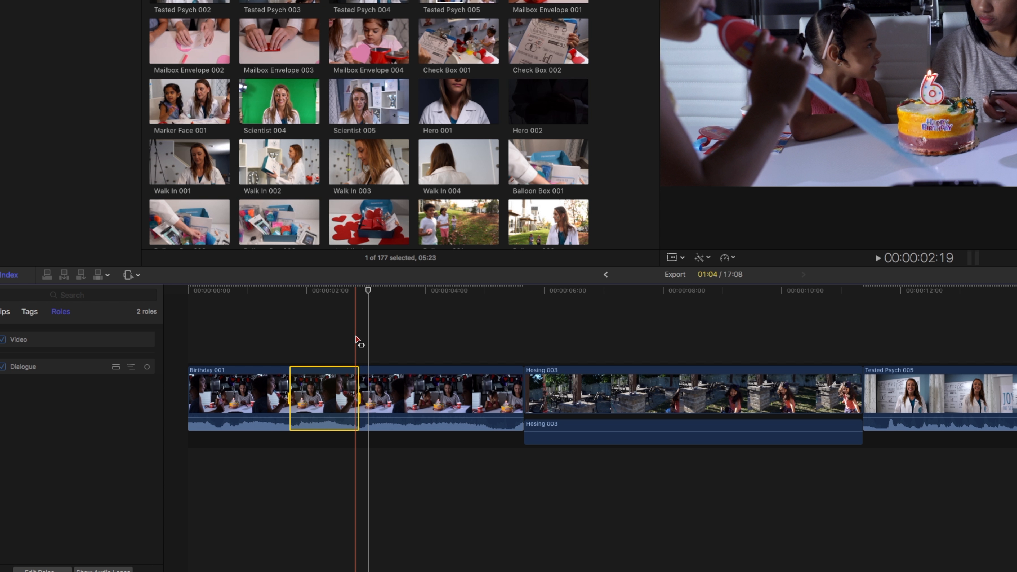
key(ctrl+minus)
key(ctrl+minus)
key(ctrl+equal)
key(ctrl+equal)
key(ctrl+equal)
key(ctrl+minus)
key(ctrl+minus)
key(ctrl+equal)
key(ctrl+equal)
key(ctrl+equal)
key(ctrl+equal)
key(ctrl+equal)
key(a)
click(352, 343)
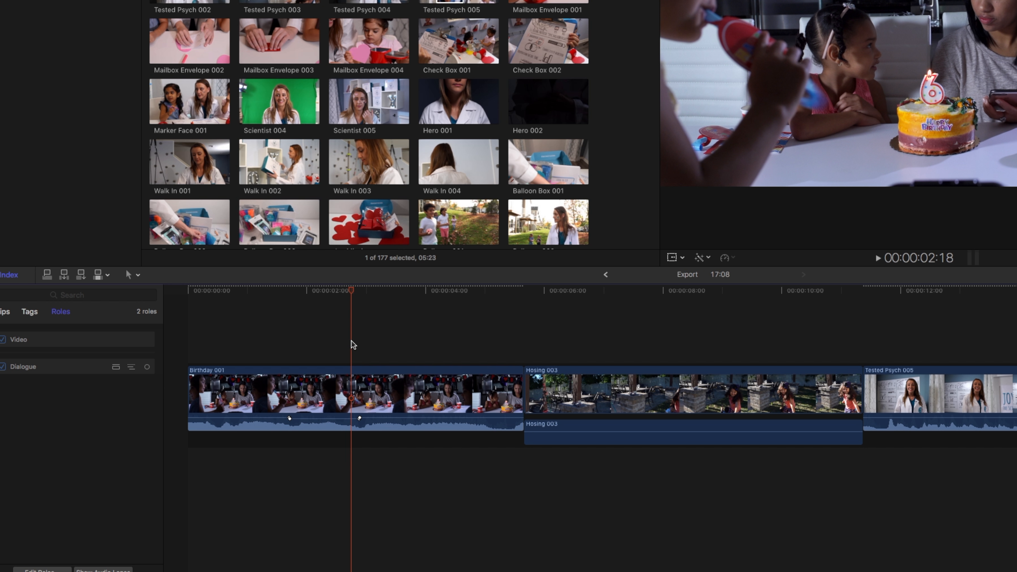
Examine the keyframe pairs at both edges of the adjusted range on Birthday 001 up close
key(super+equal)
key(super+equal)
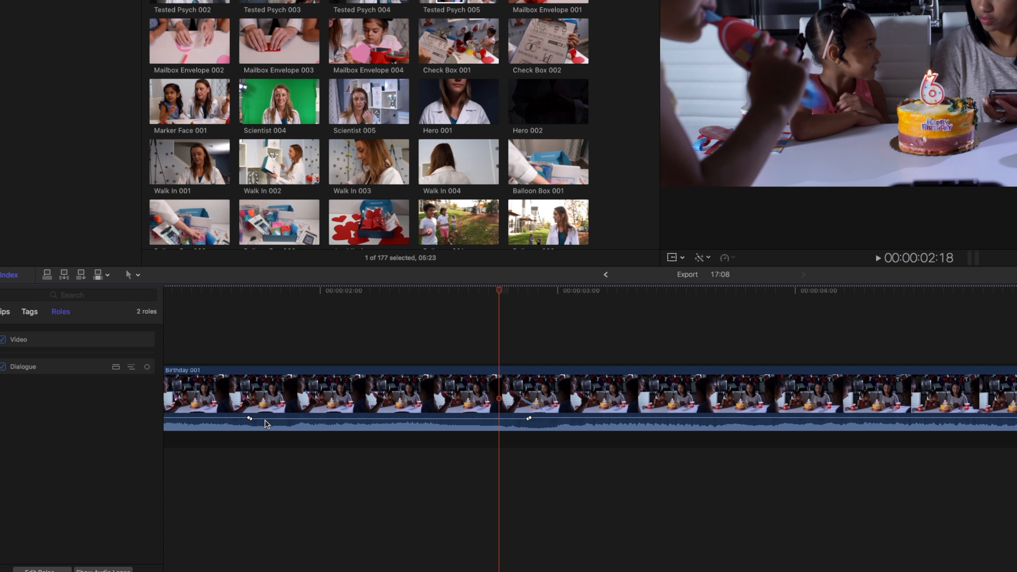
key(super+minus)
key(super+minus)
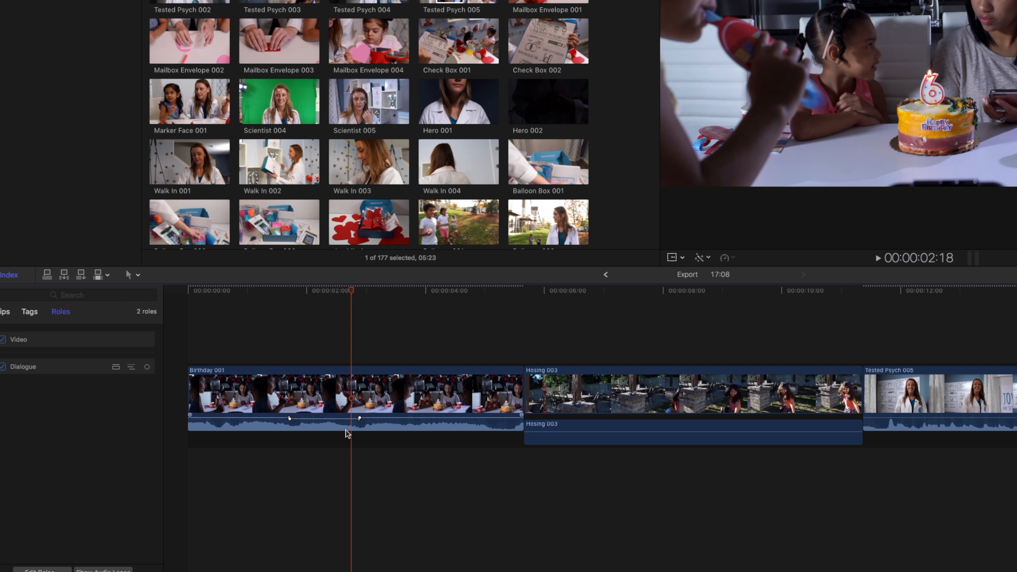
key(super+equal)
key(super+equal)
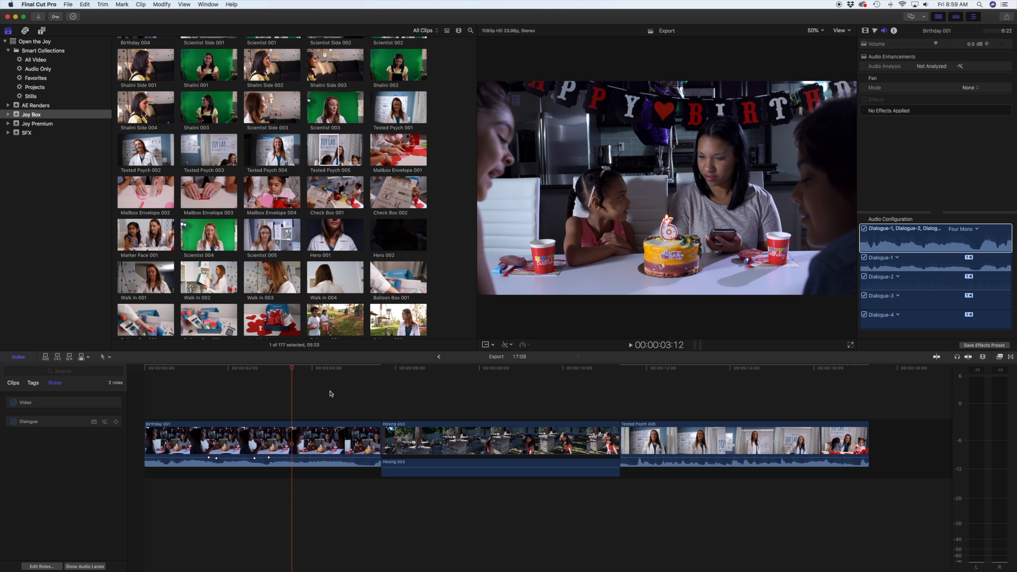
Look through the clips in the Audio Only smart collection and skim the Hosing 003 clip in the timeline
click(397, 383)
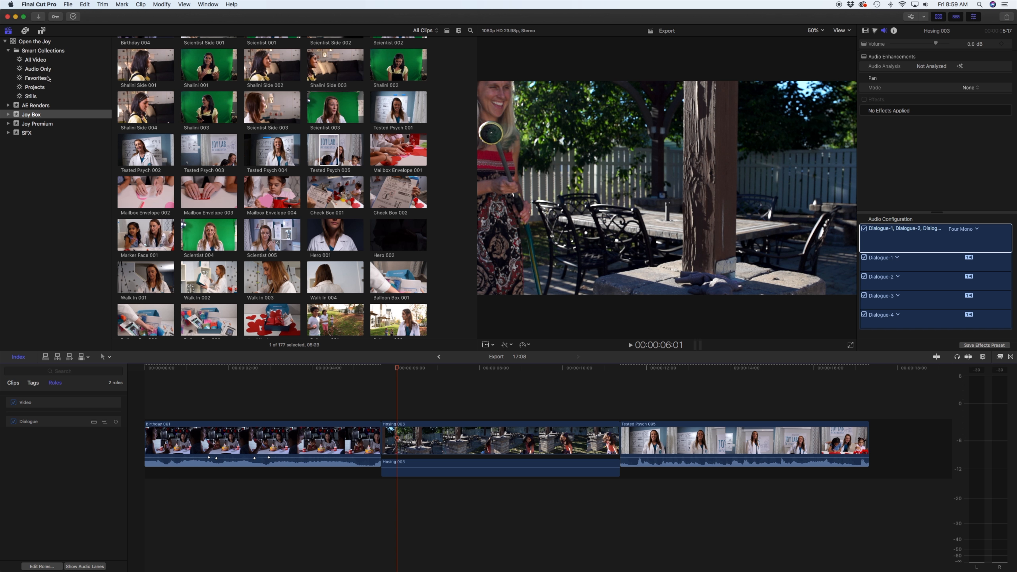
click(42, 69)
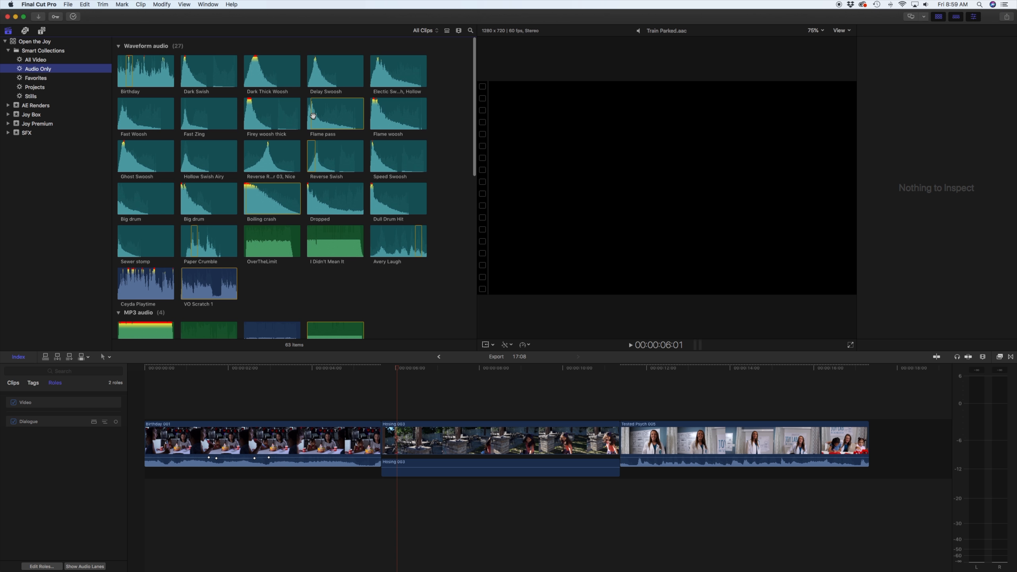
scroll(192, 253, down, 3)
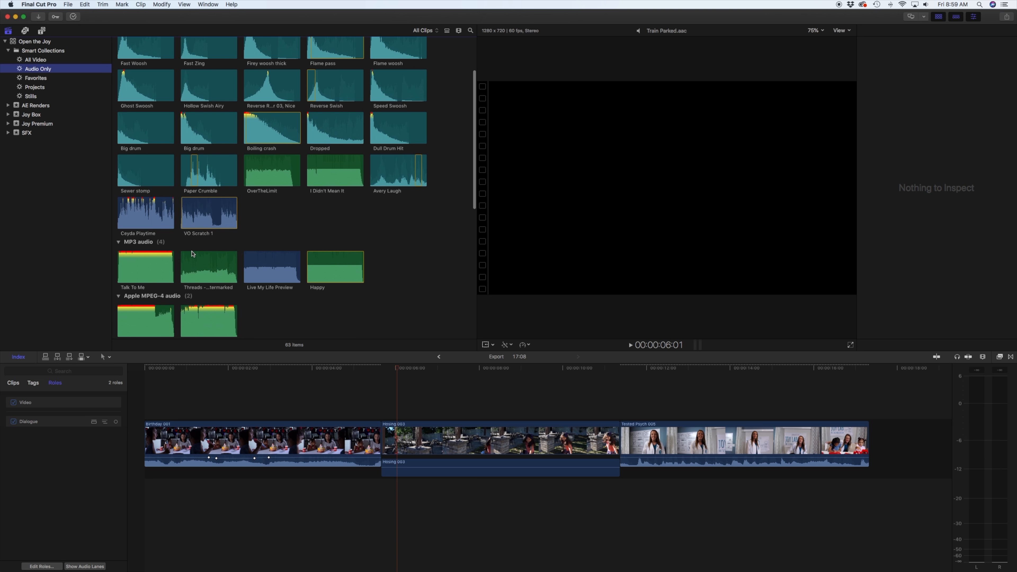
scroll(204, 276, down, 12)
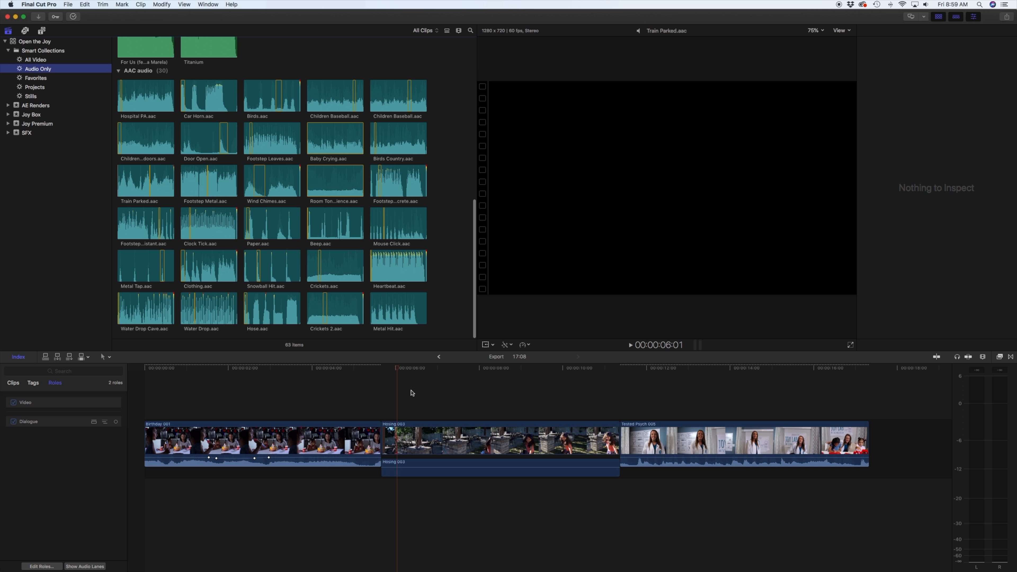
click(415, 401)
drag(403, 370, 516, 371)
Connect the marked range of the Avery Laugh sound beneath Hosing 003, starting shortly after that clip begins
scroll(403, 265, up, 10)
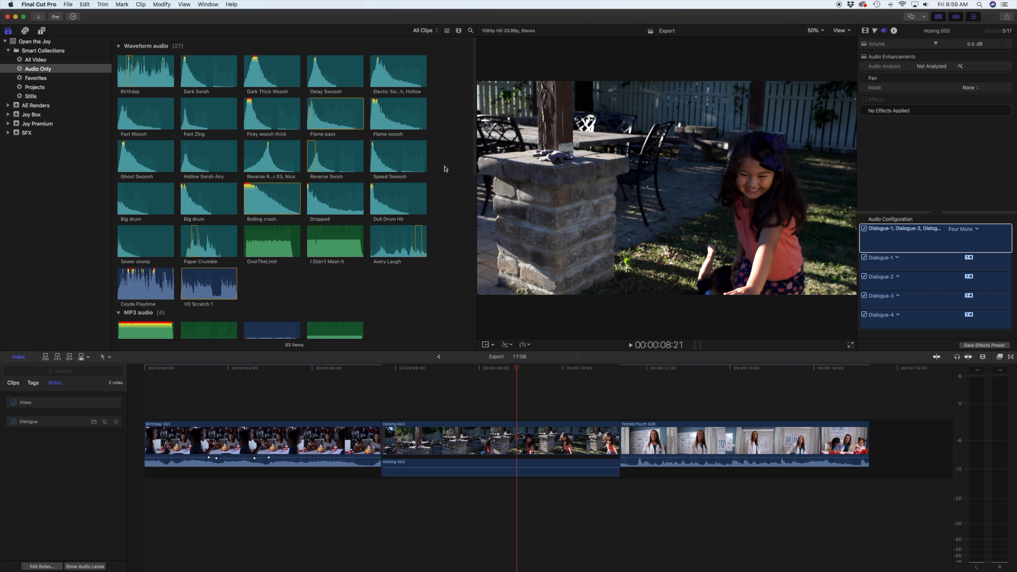
scroll(444, 169, down, 5)
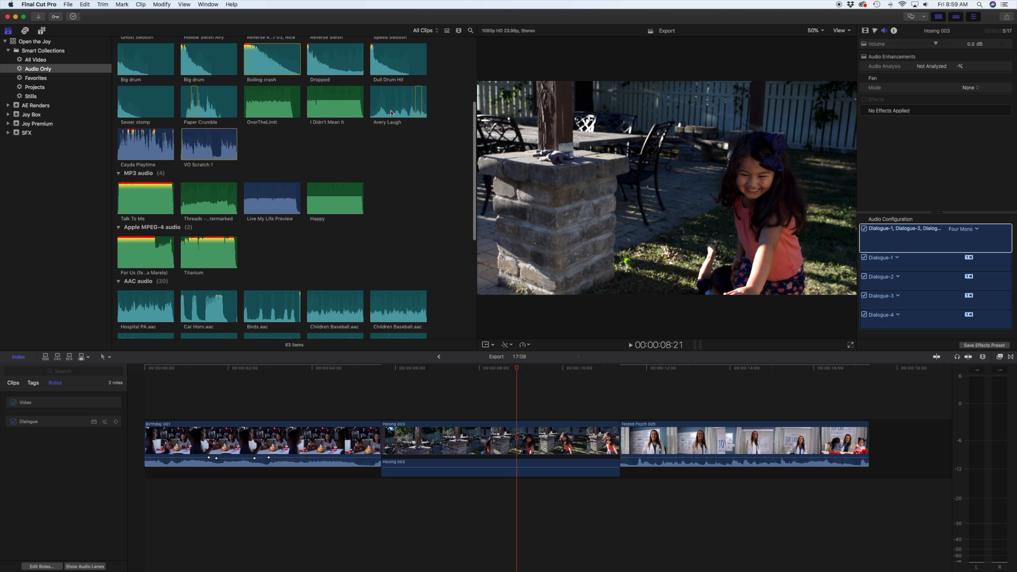
click(420, 116)
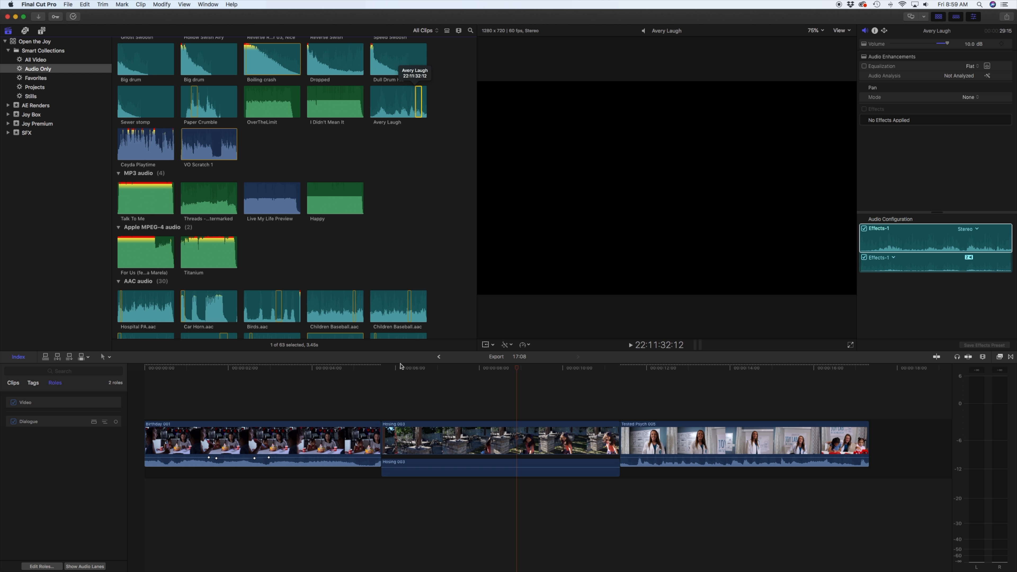
click(418, 369)
key(q)
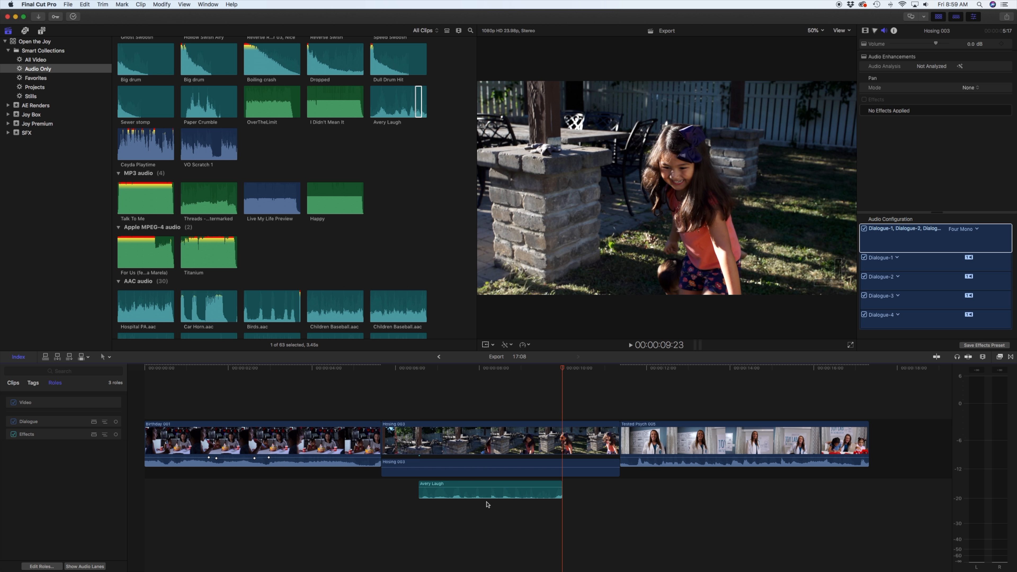
Compare the audio roles of the OverTheLimit, I Didn't Mean It and Dull Drum Hit clips in the browser
scroll(430, 263, up, 5)
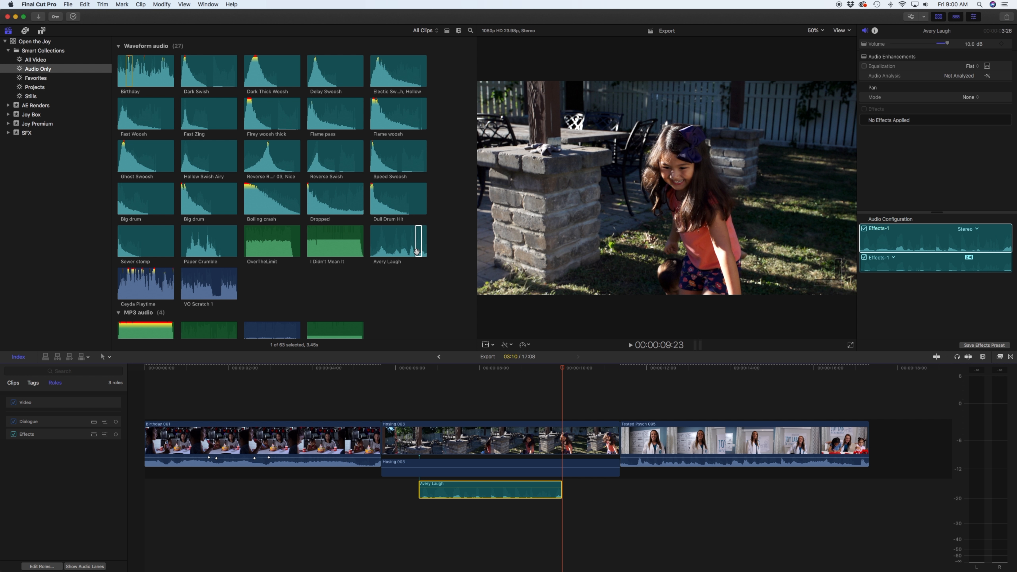
scroll(424, 288, down, 4)
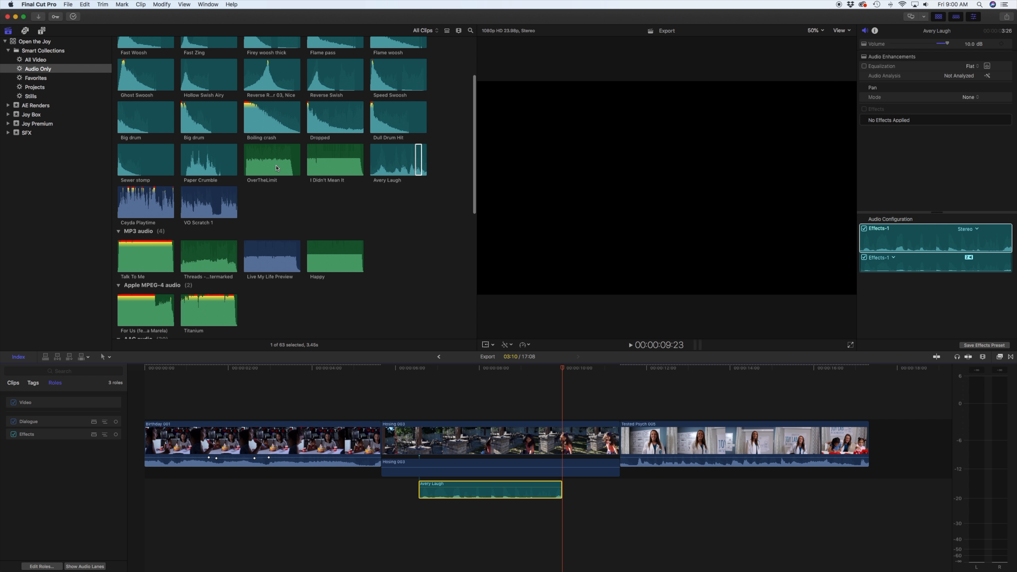
click(277, 166)
click(316, 166)
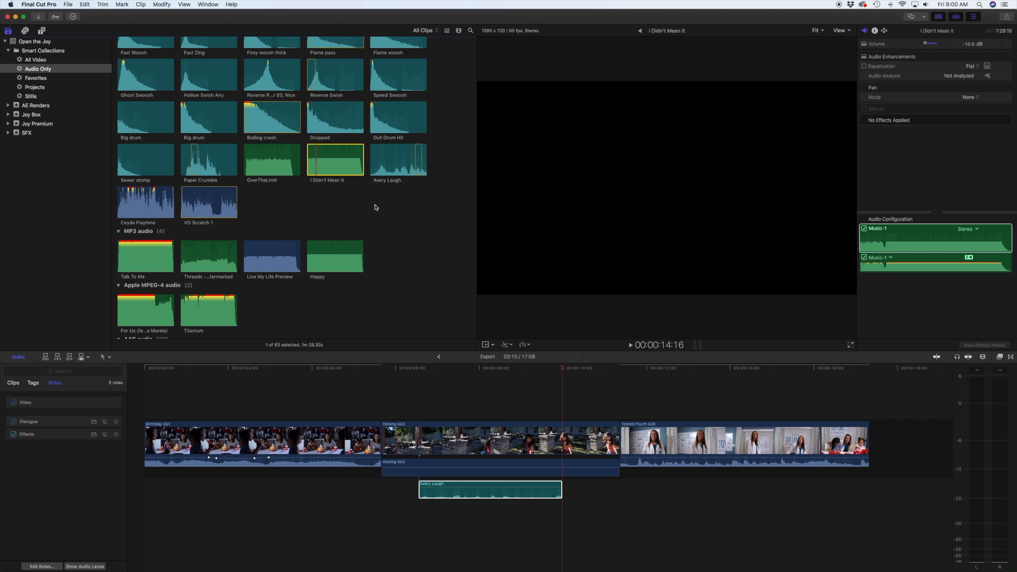
click(392, 116)
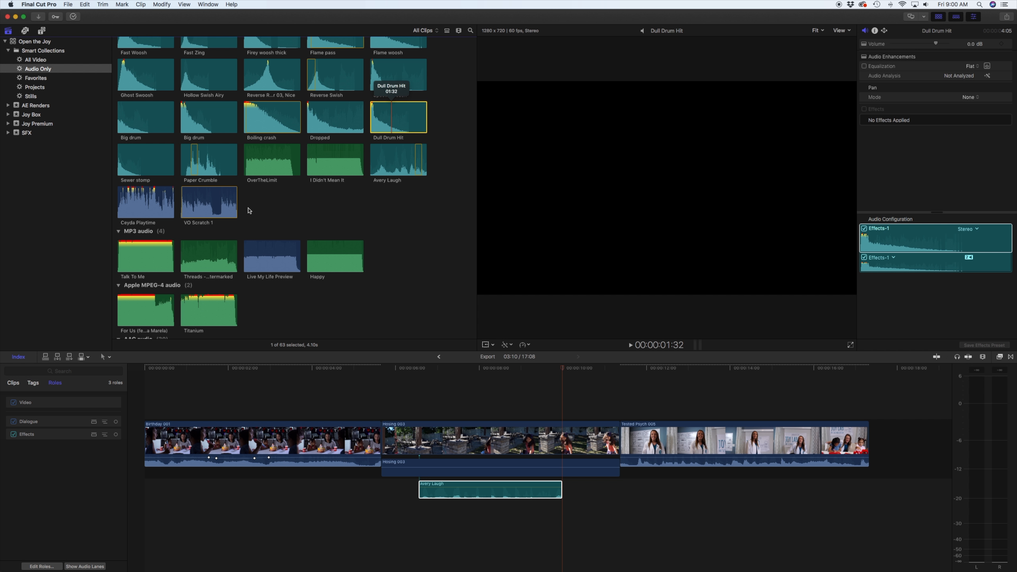
Assign the Effects role to the VO Scratch 1 clip and set it back to the Dialogue role
click(202, 205)
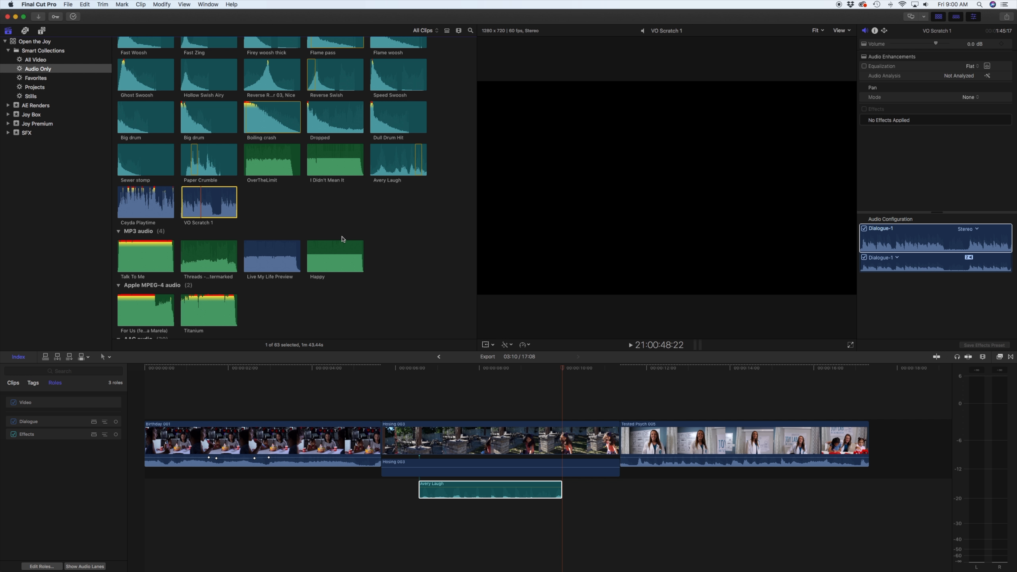
scroll(284, 229, up, 5)
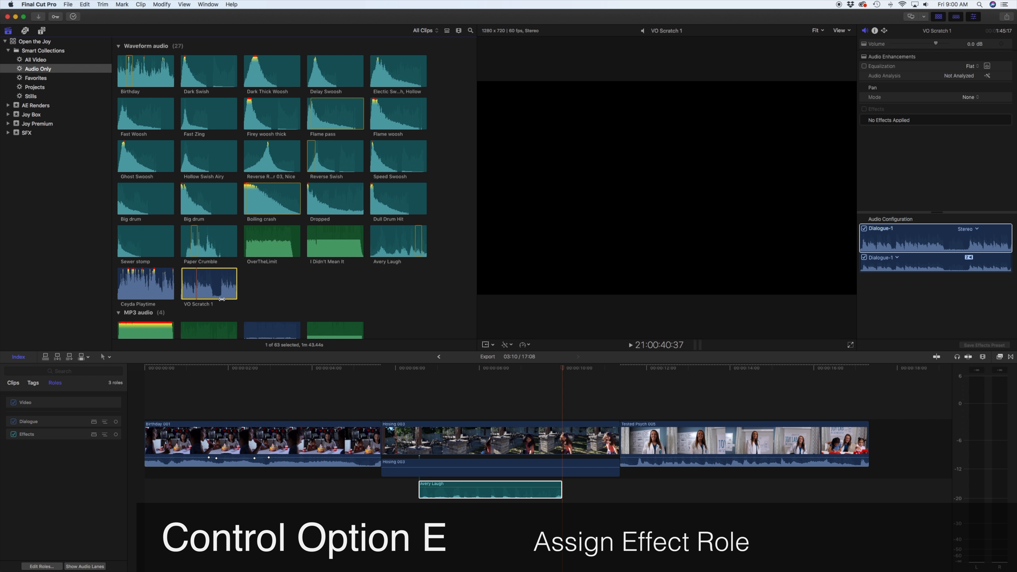
key(ctrl+alt+e)
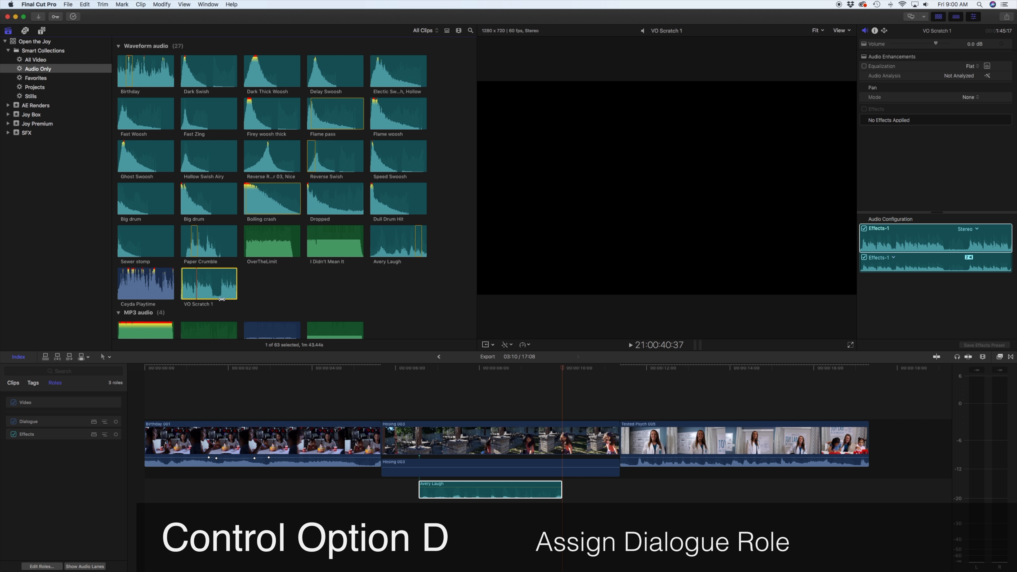
key(ctrl+alt+d)
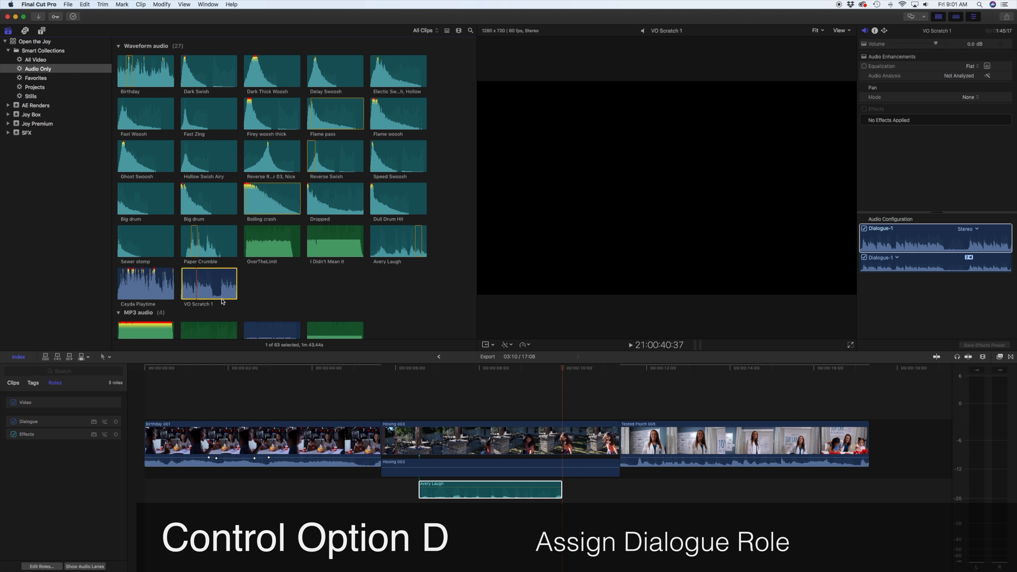
Assign the Music role to the I Didn't Mean It clip
scroll(304, 277, down, 2)
click(342, 223)
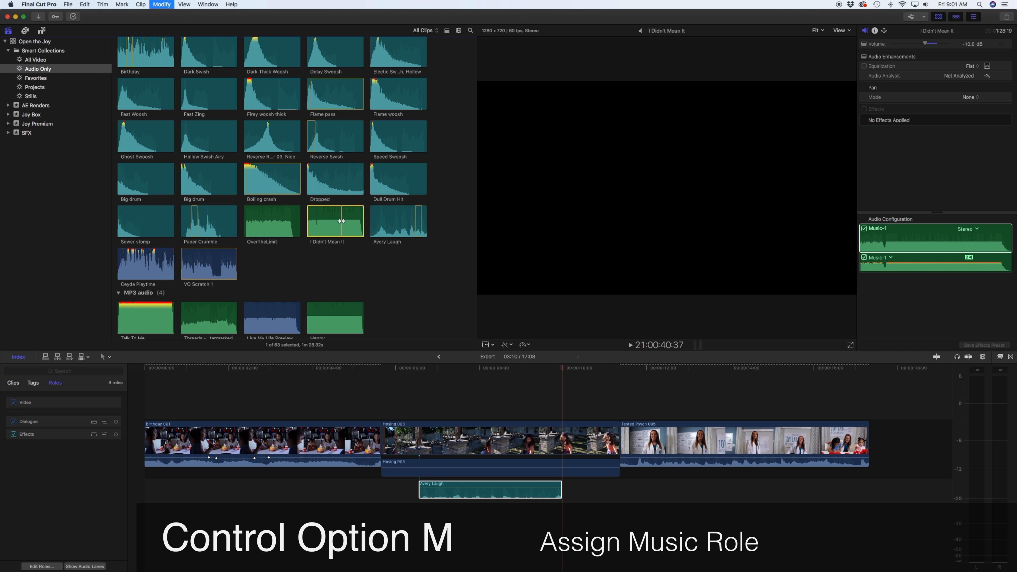
Mark an opening range of about three seconds in OverTheLimit and connect it beneath Birthday 001 at the timeline start
scroll(342, 220, down, 4)
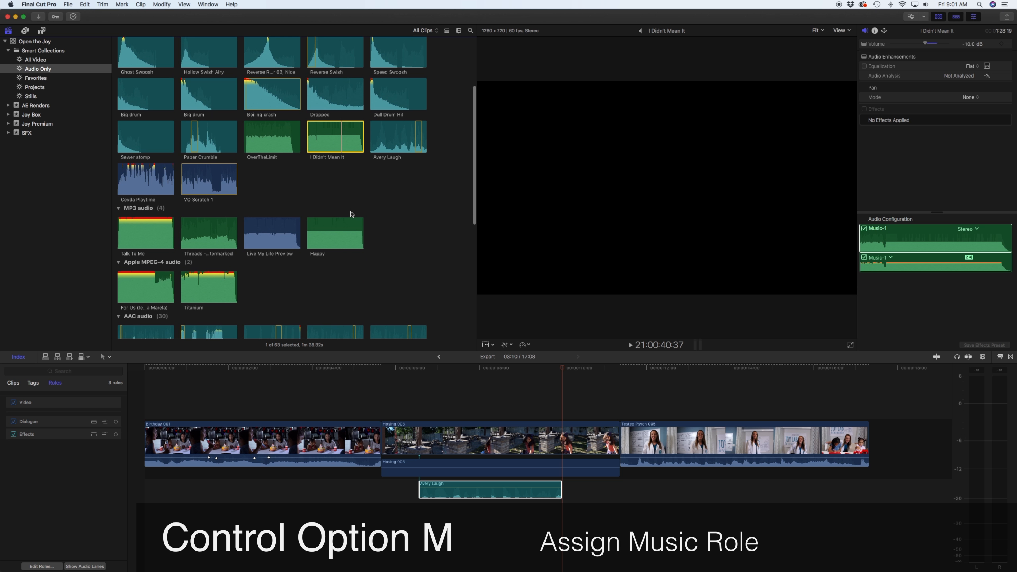
click(253, 142)
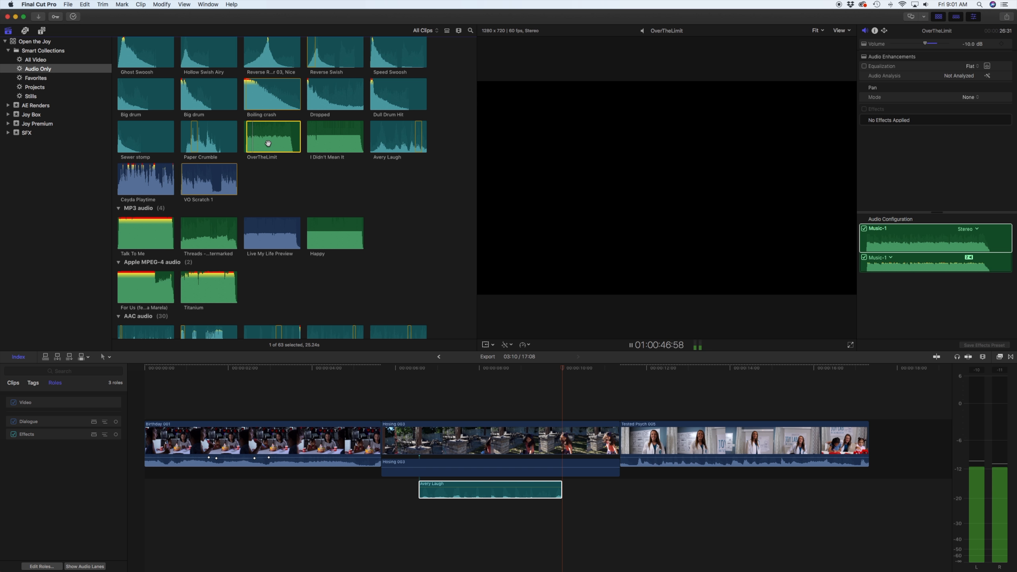
key(o)
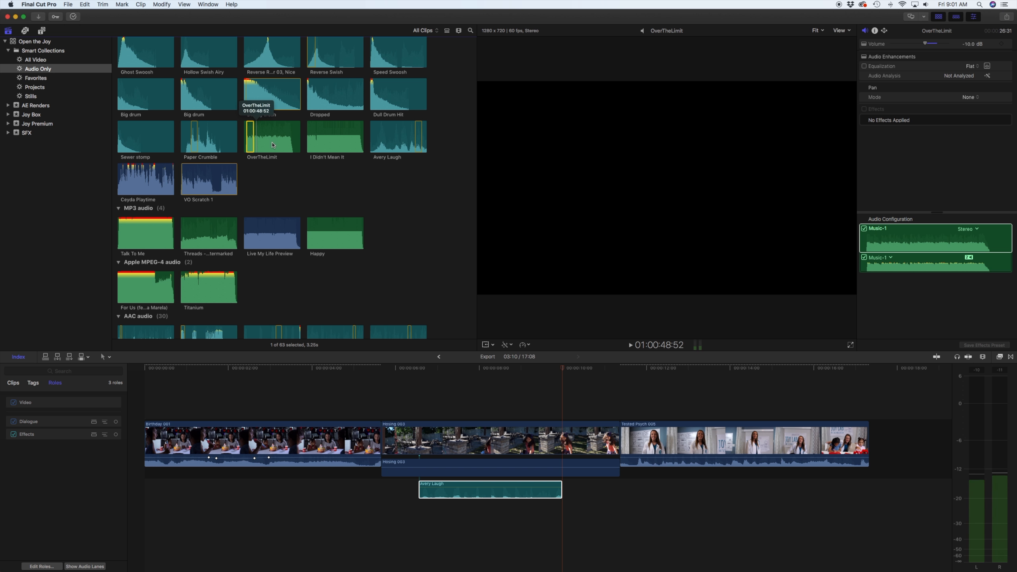
key(q)
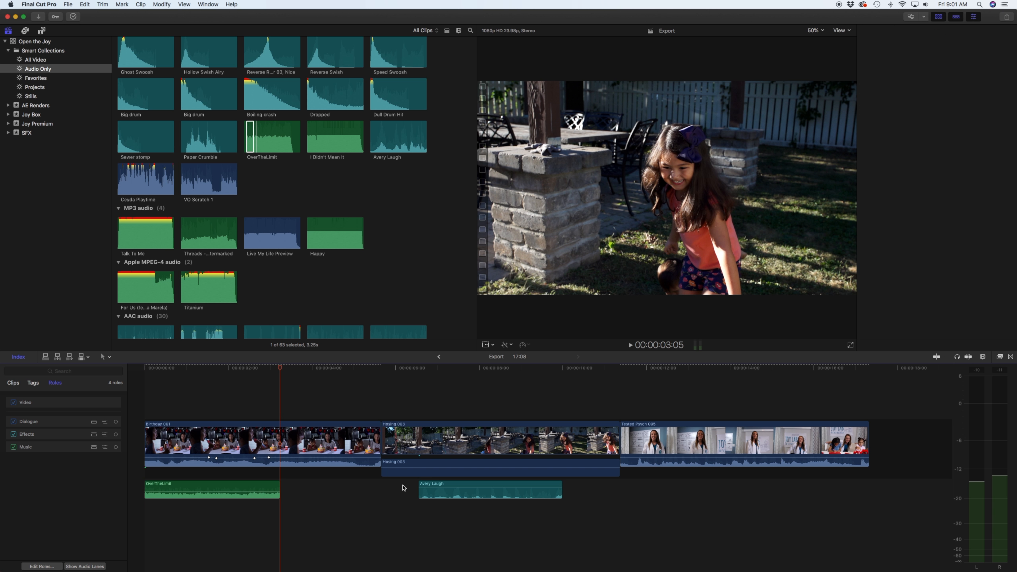